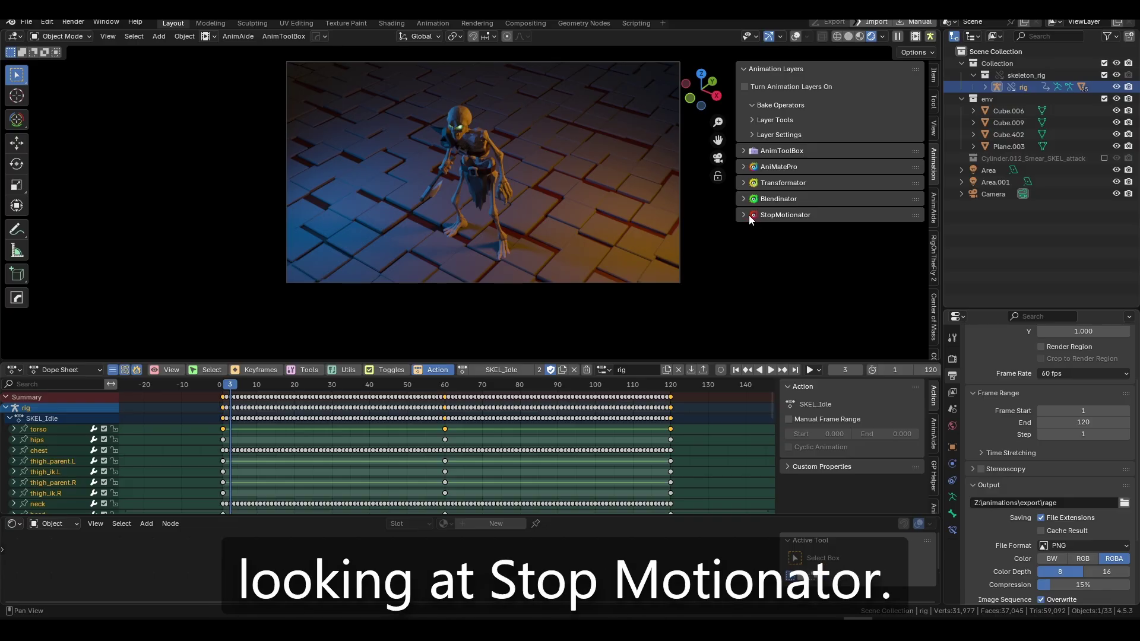
Step: Play back and scrub through the skeleton's idle animation to review its motion
click(743, 215)
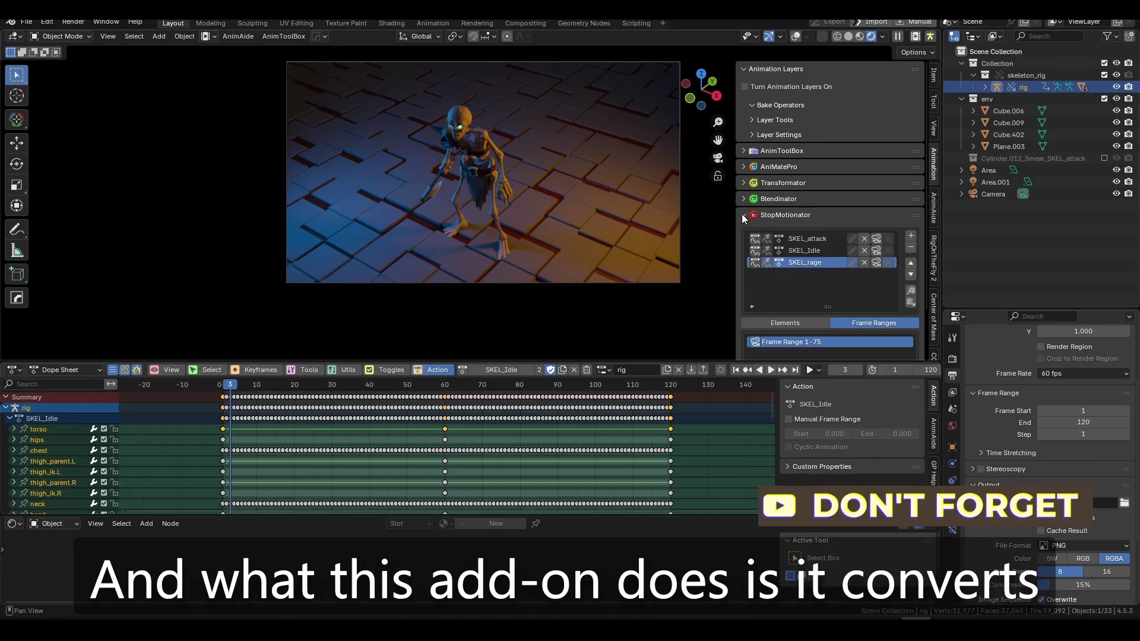
click(743, 215)
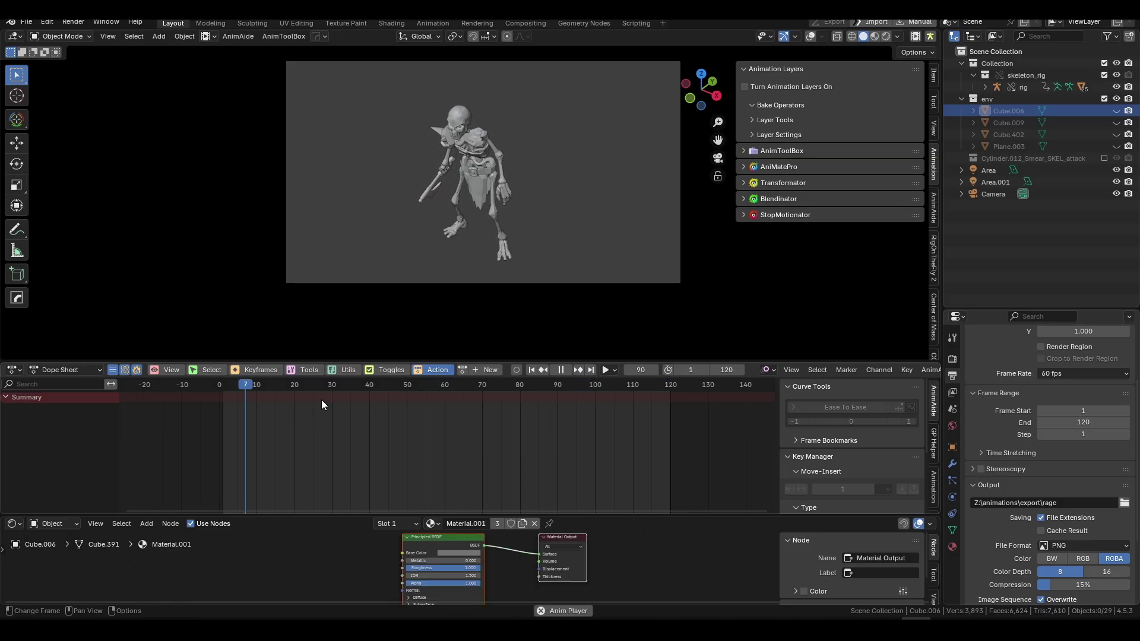
key(space)
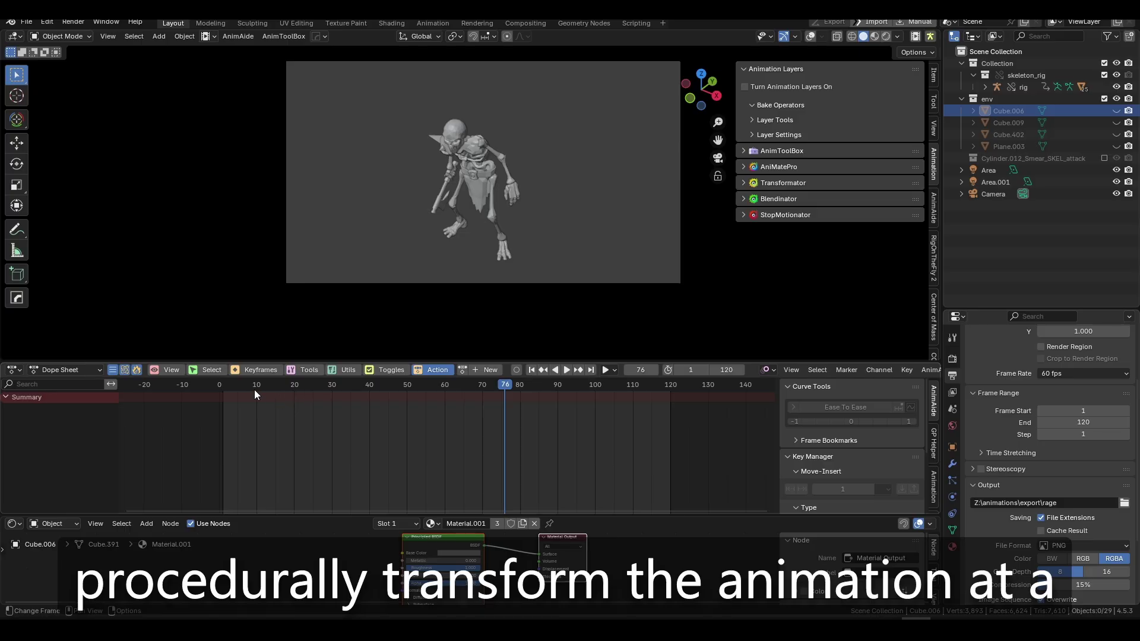
drag(231, 384, 302, 389)
key(space)
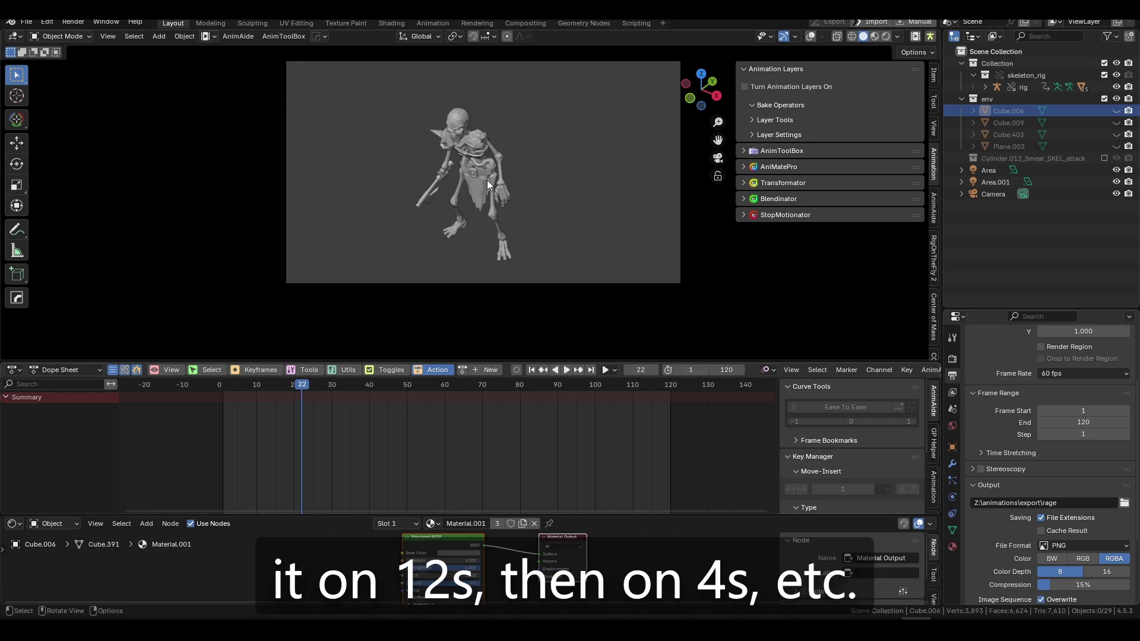
Step: Show the viewport overlays and remove the SKEL_rage, SKEL_Idle and SKEL_attack entries from the StopMotionator list
click(810, 36)
click(743, 215)
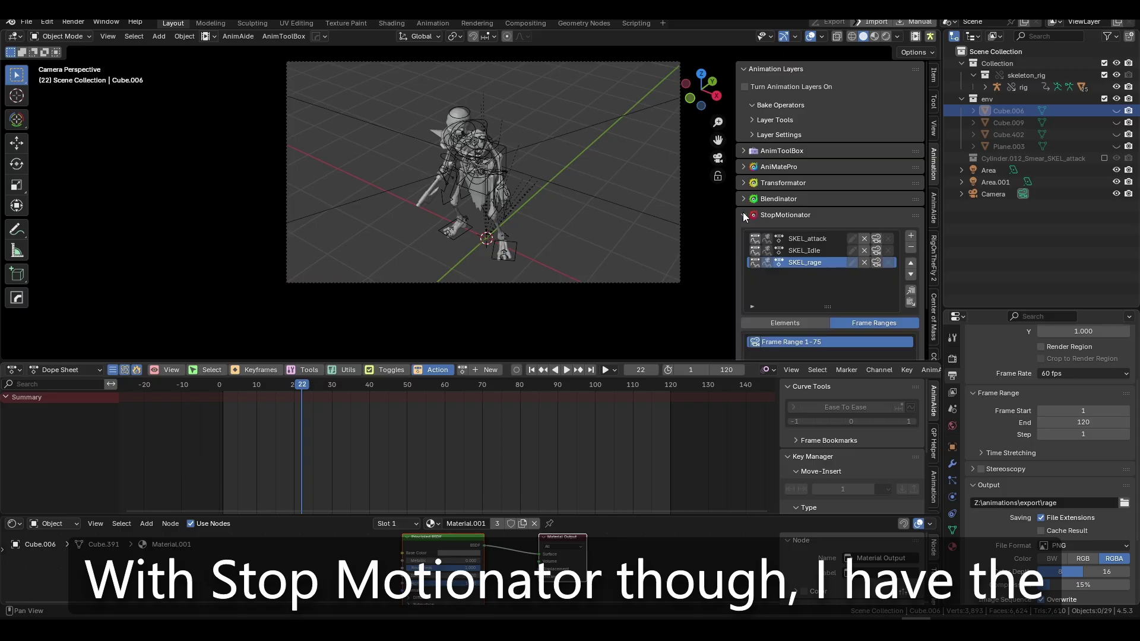
click(910, 247)
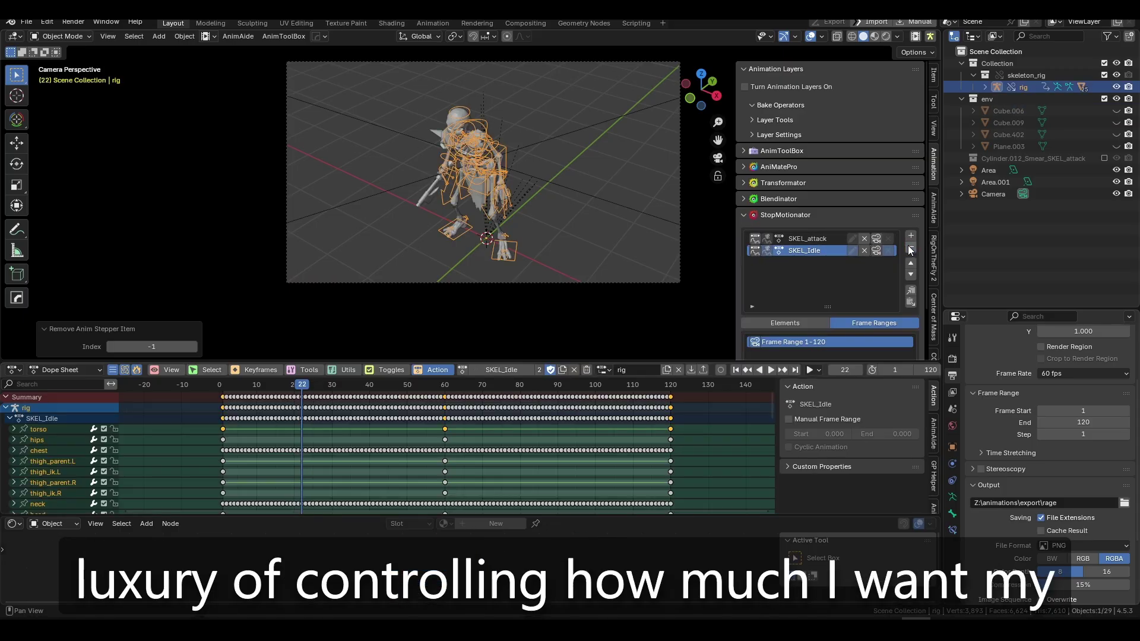
click(909, 247)
click(909, 247)
Step: Preview the unmodified idle animation and add the rig's SKEL_Idle action to the StopMotionator list
key(space)
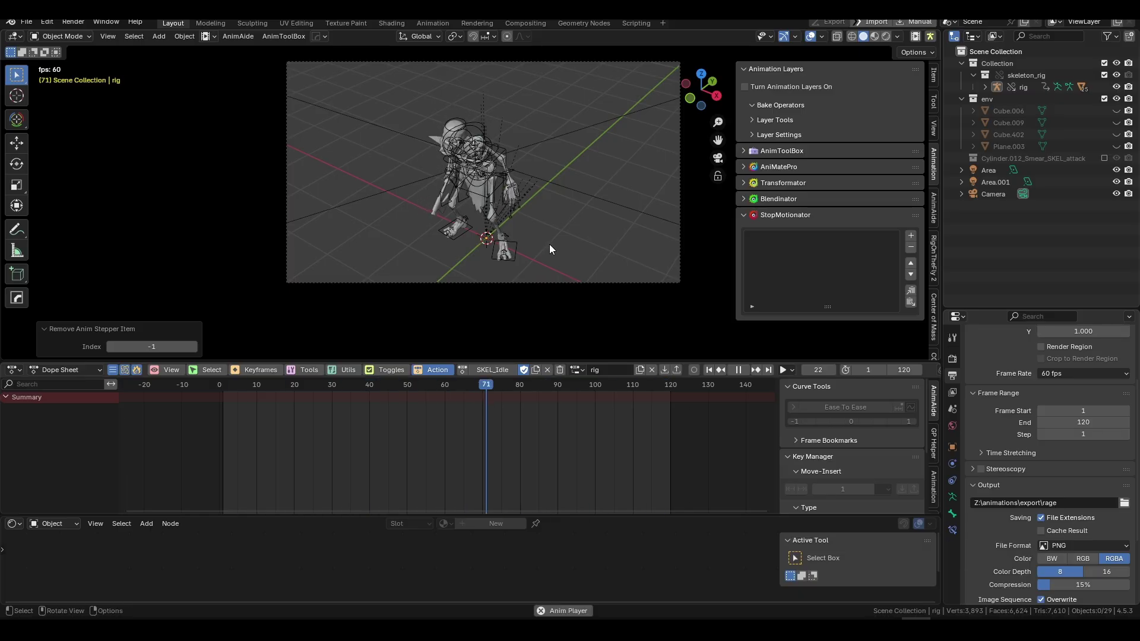
key(Escape)
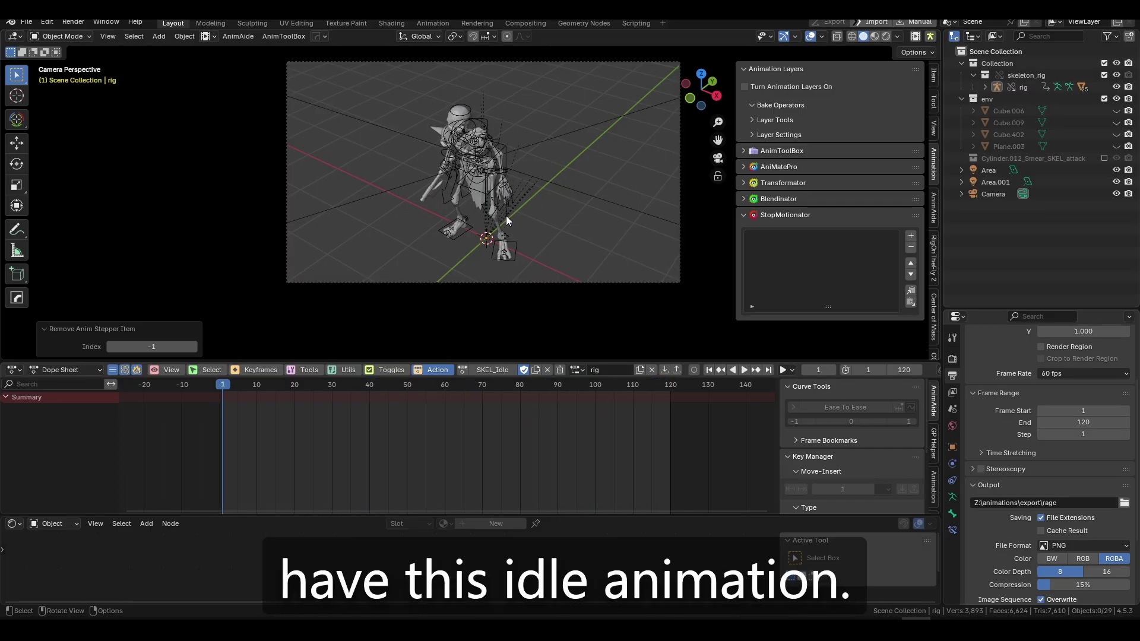
click(520, 247)
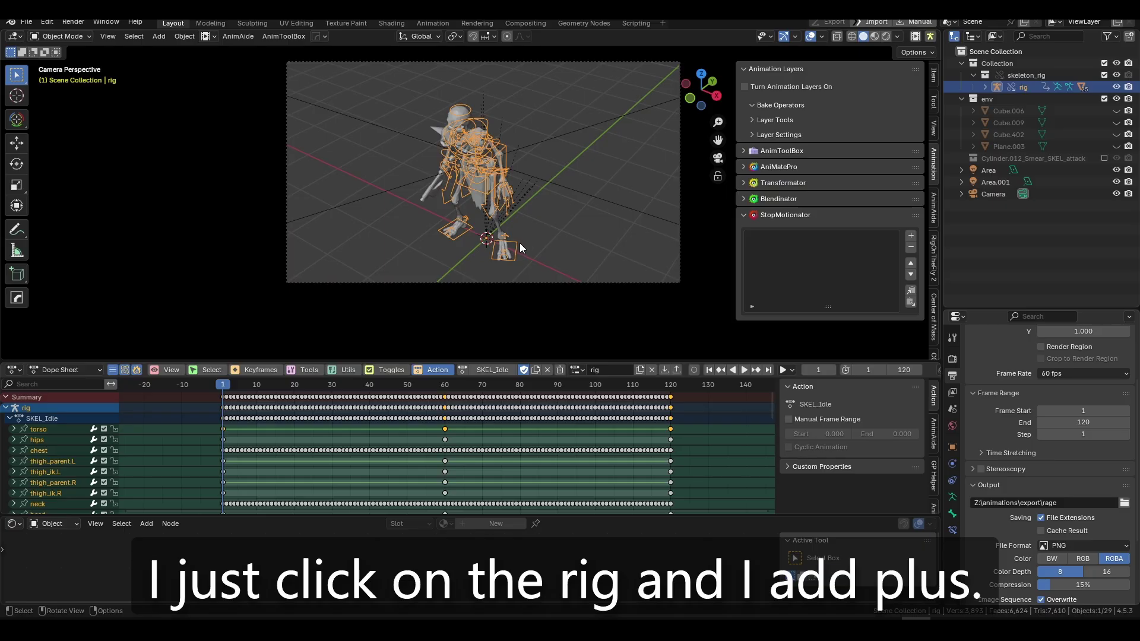
click(911, 236)
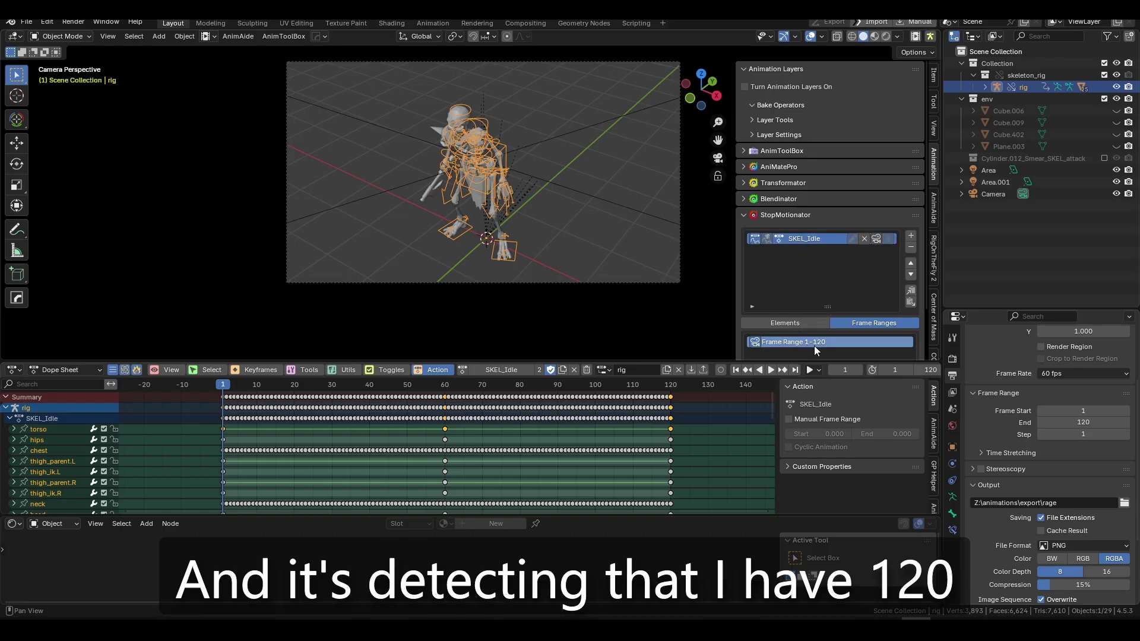
key(space)
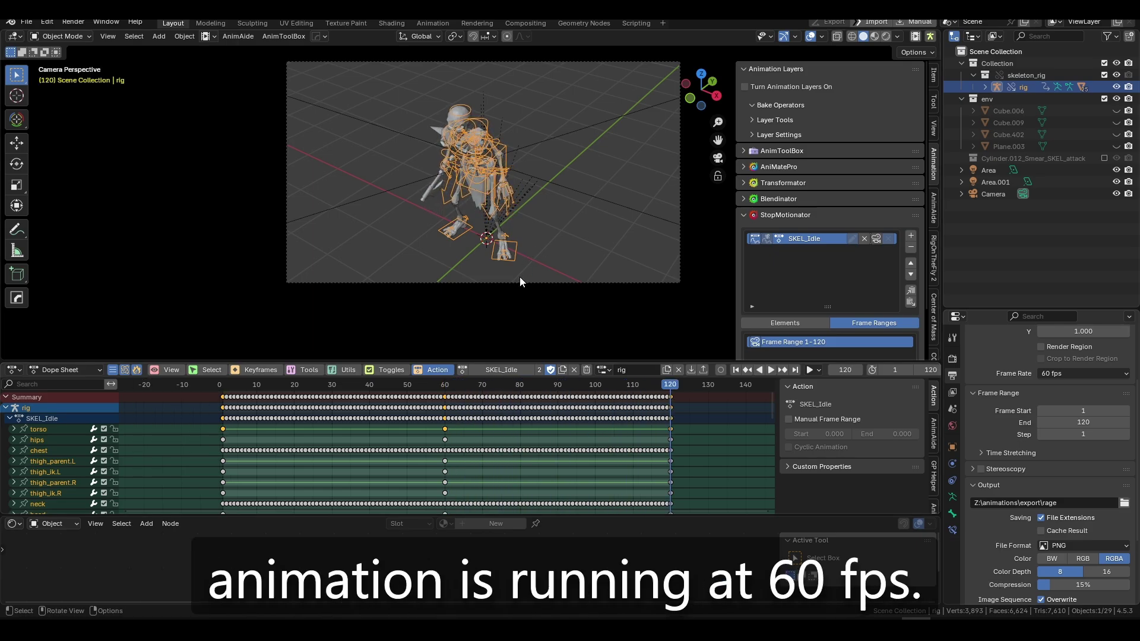
Step: Switch the Dope Sheet to an enlarged Graph Editor and tidy its add-on panels so only StopMotionator is expanded
key(ctrl+Tab)
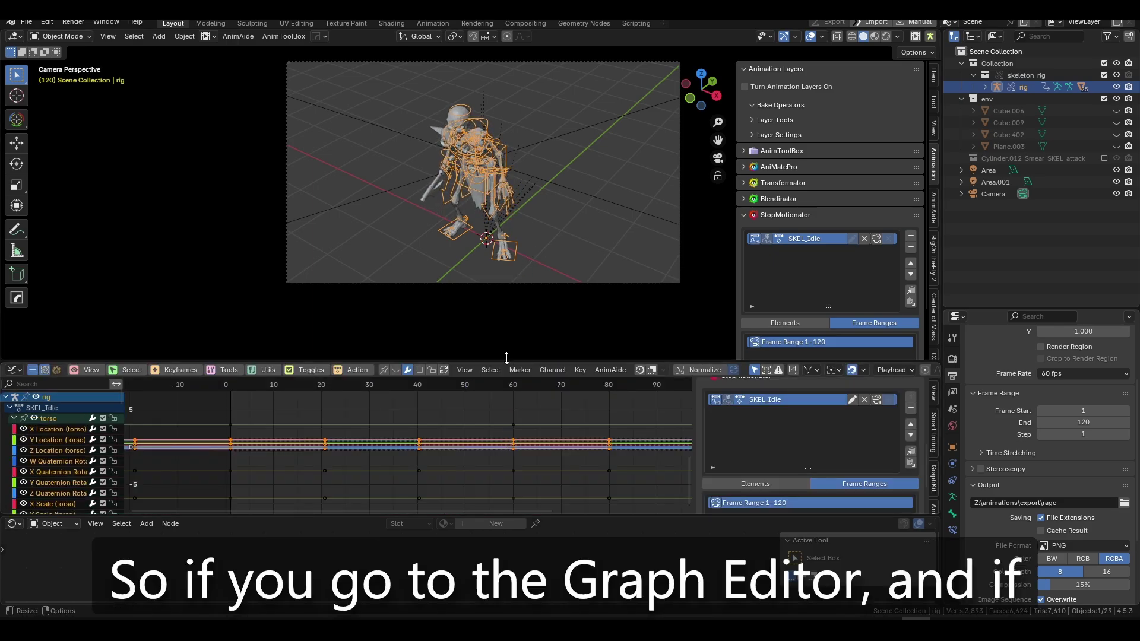
drag(507, 357, 507, 294)
click(518, 222)
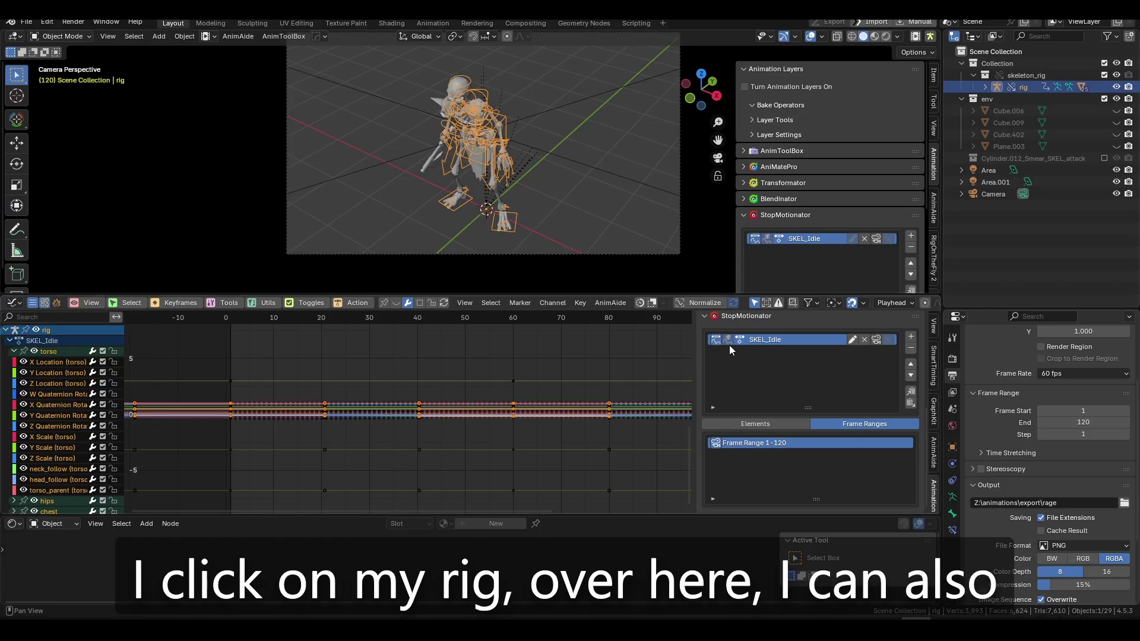
click(706, 319)
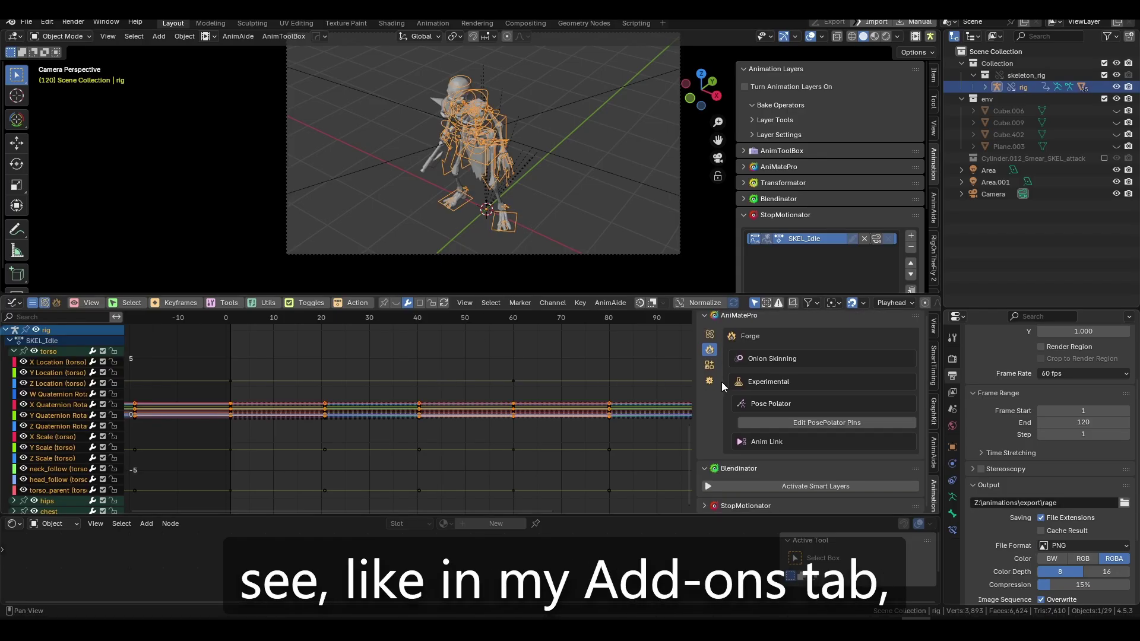
click(705, 316)
click(704, 335)
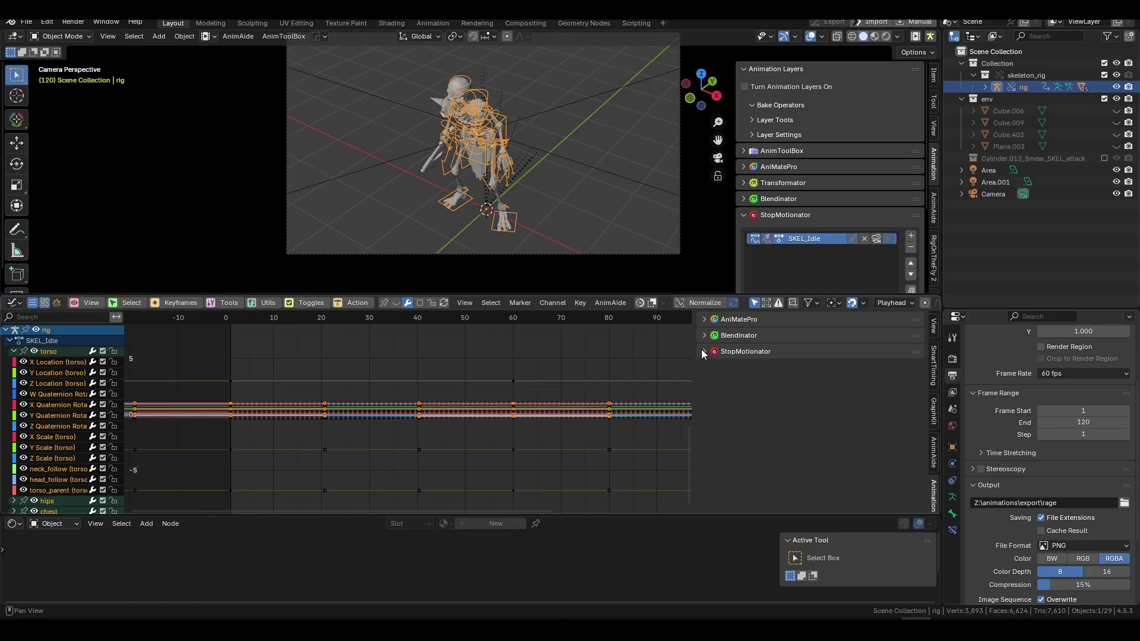
click(703, 352)
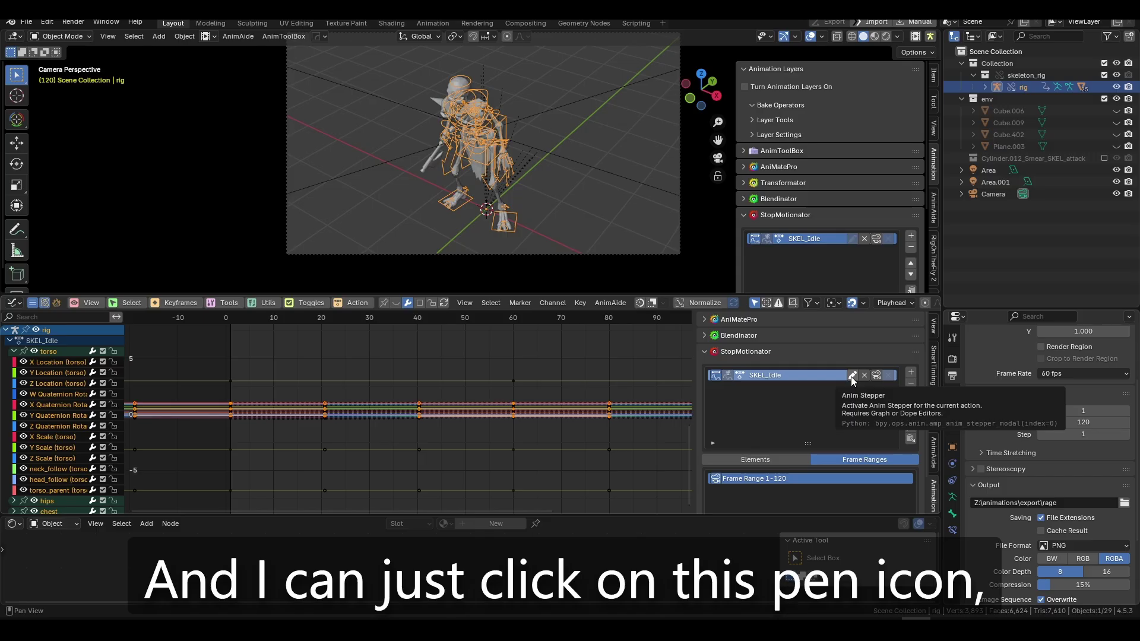
Step: Activate Anim Stepper for SKEL_Idle and set its stepping to every 4 frames
click(851, 377)
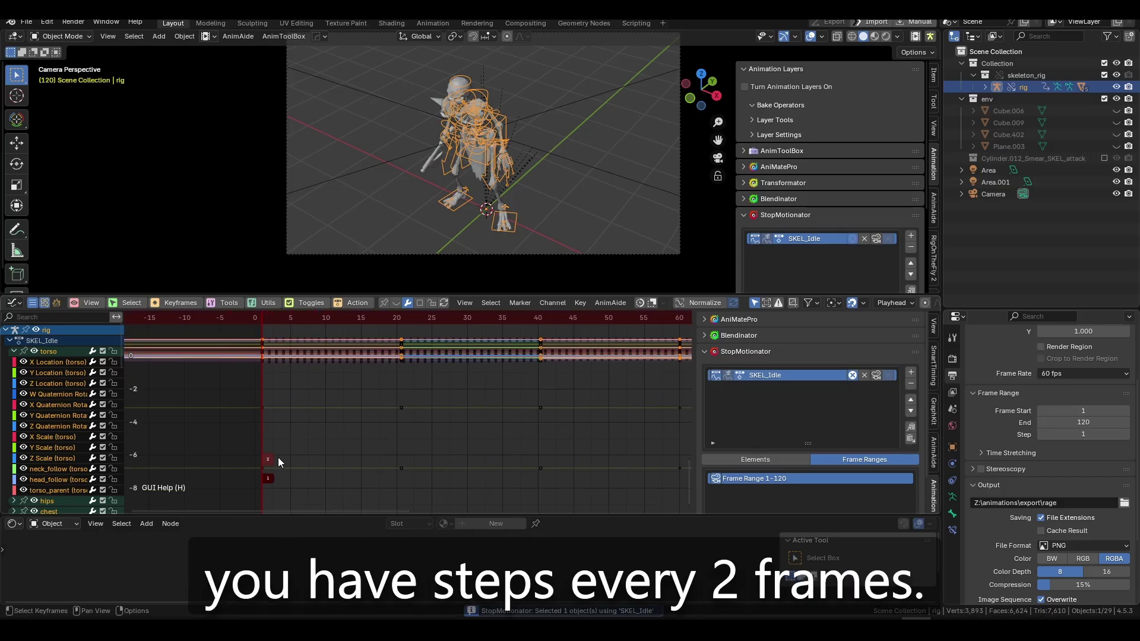
key(space)
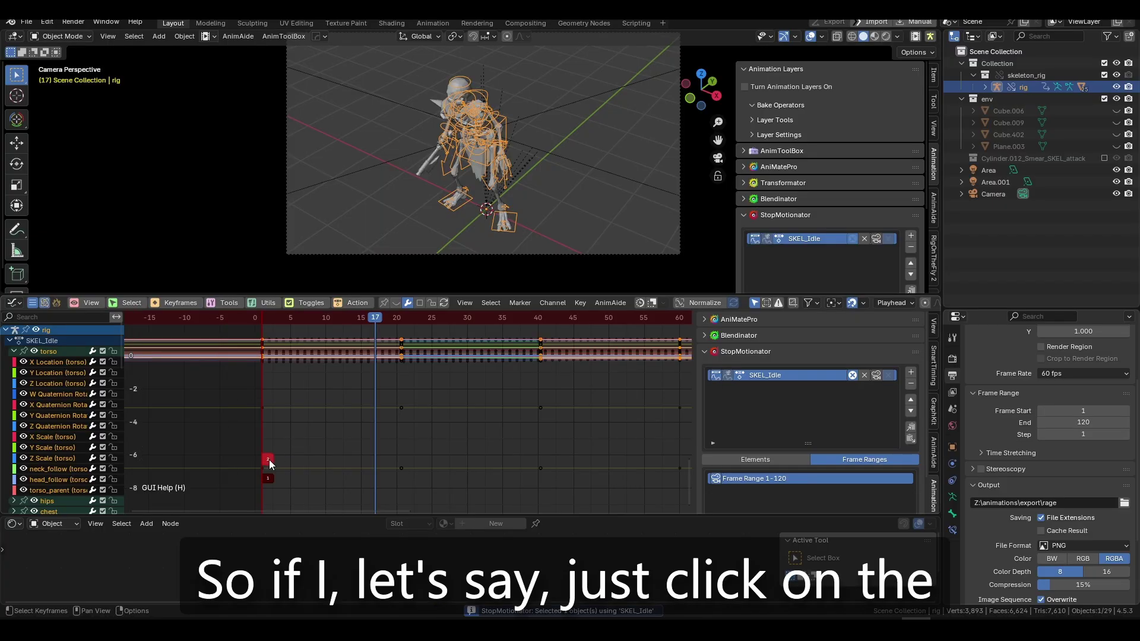
click(270, 459)
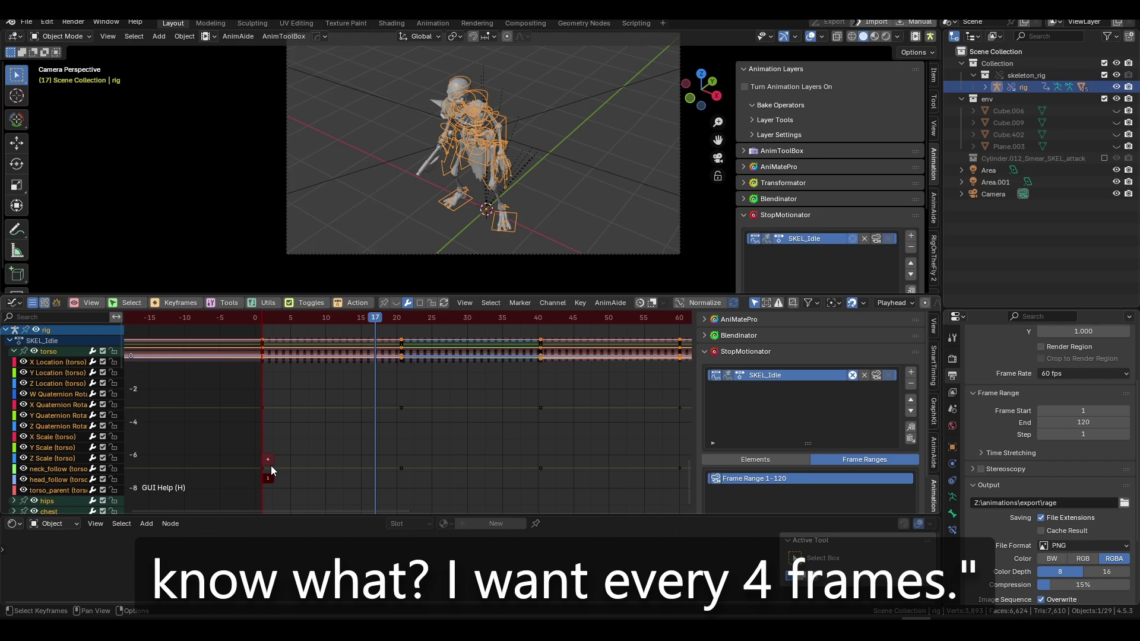
Step: Play back the stepped idle animation with the viewport overlays hidden
key(space)
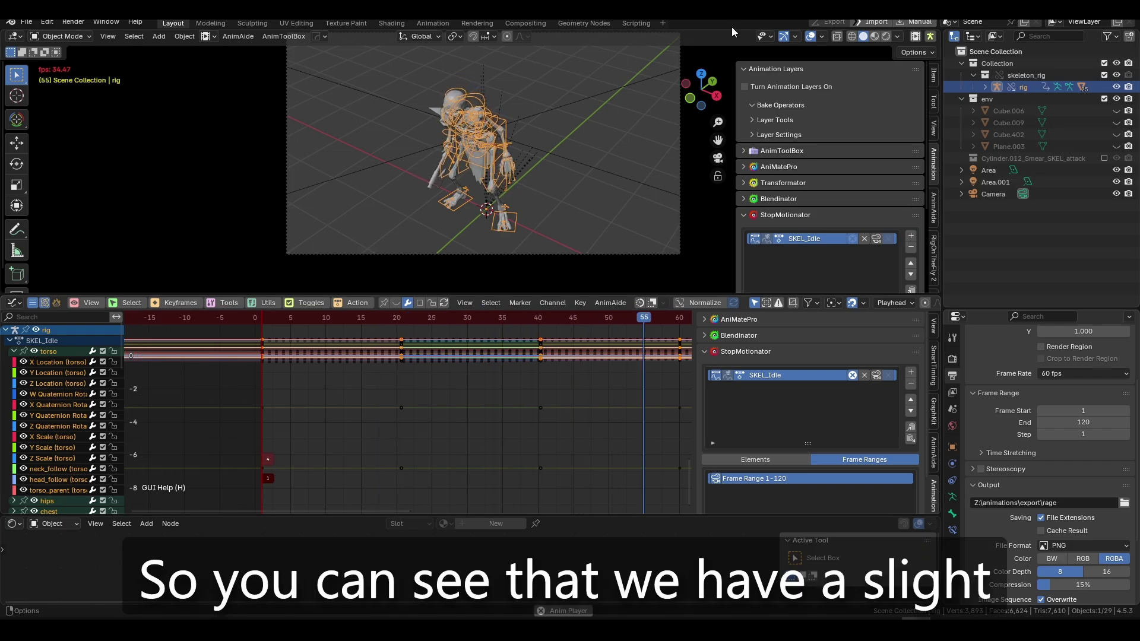
click(810, 36)
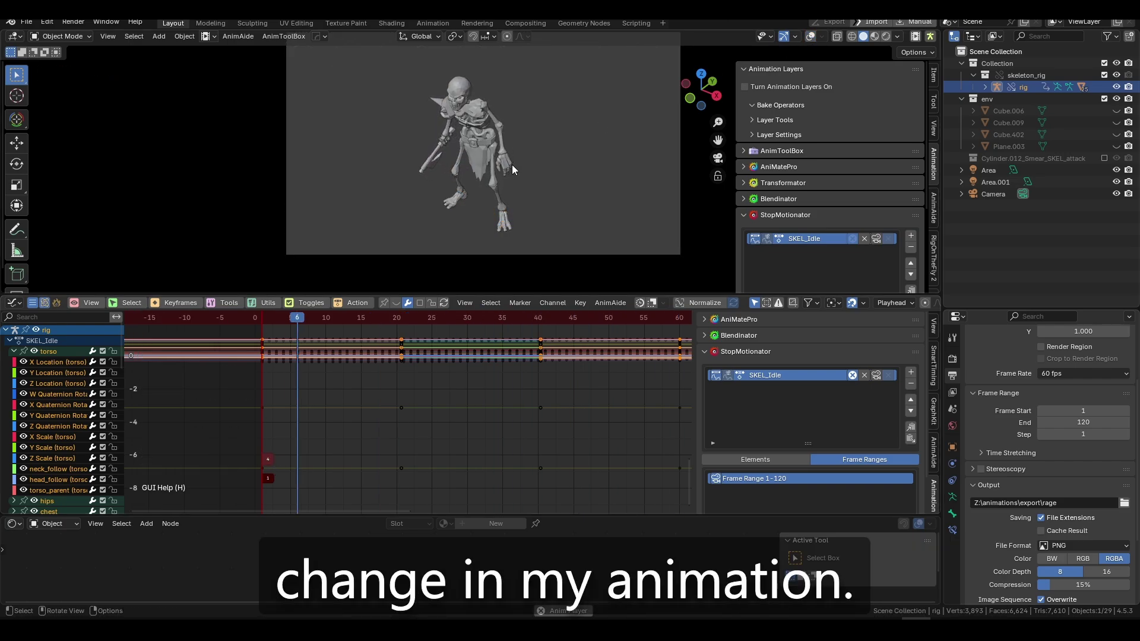
Step: Examine the rig's animation curves up close in the Graph Editor, filtering the channels to hand_fk.R
scroll(408, 369, up, 12)
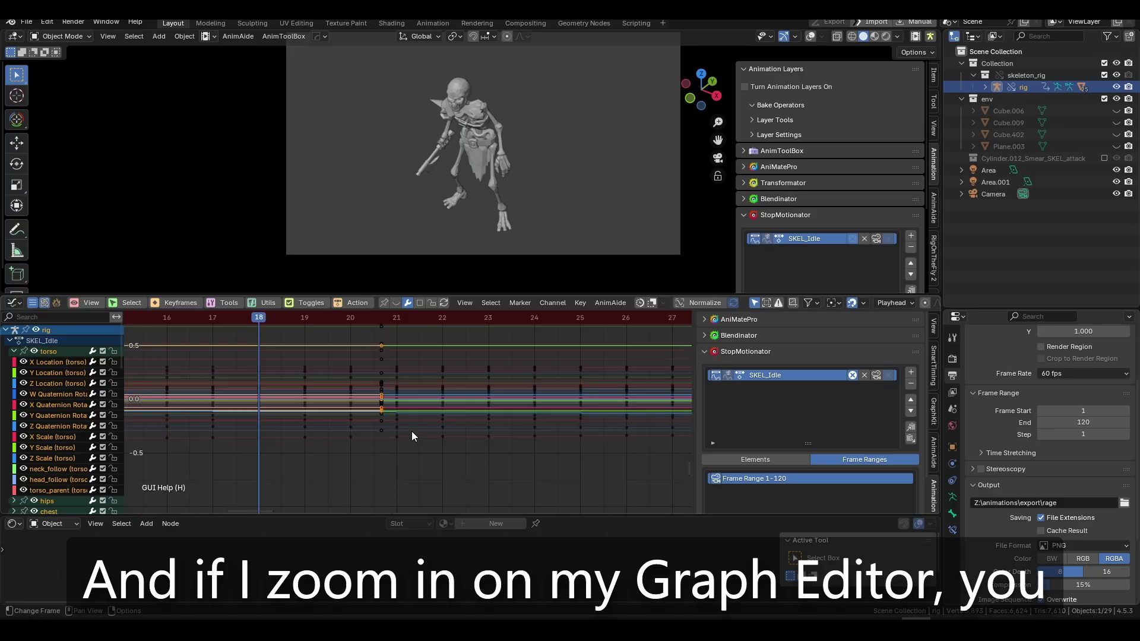
scroll(412, 434, up, 2)
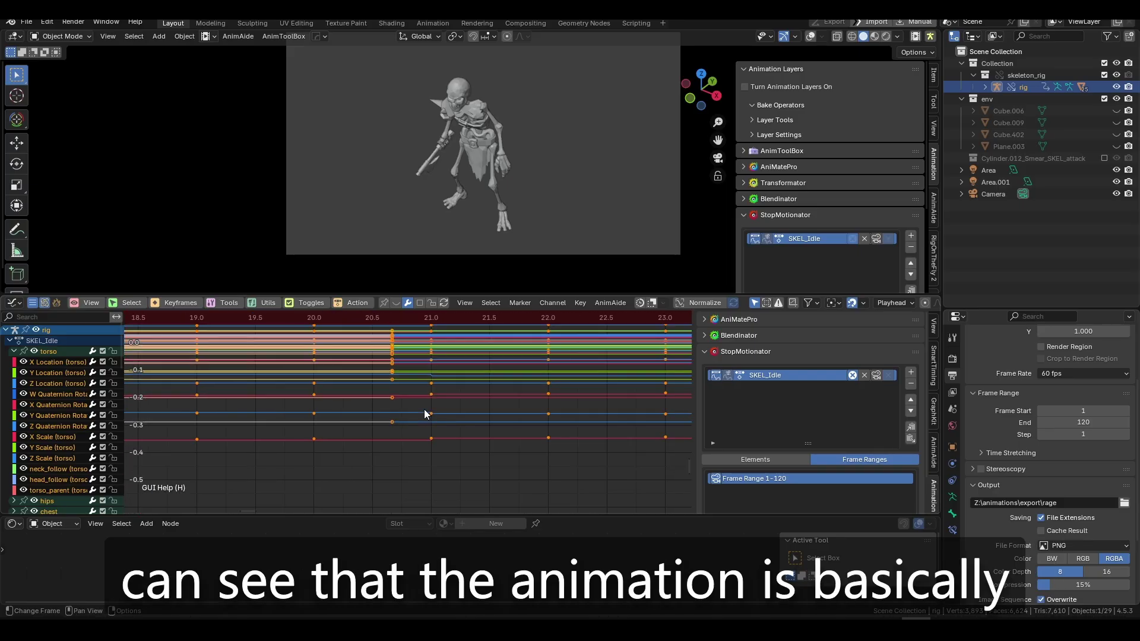
key(a)
scroll(429, 443, up, 5)
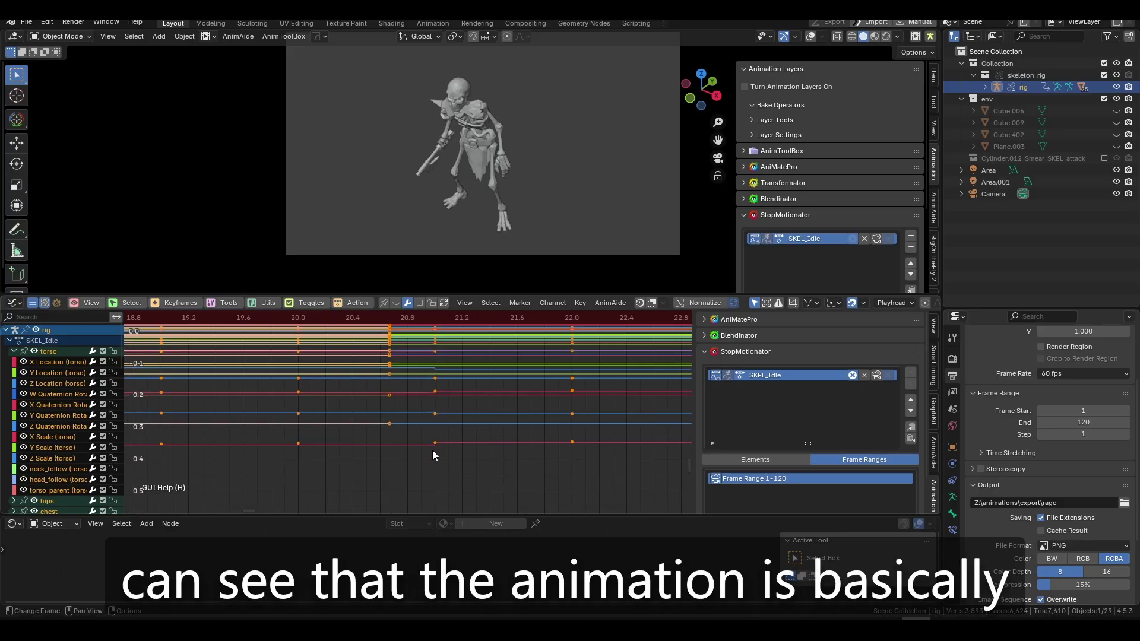
scroll(360, 451, down, 6)
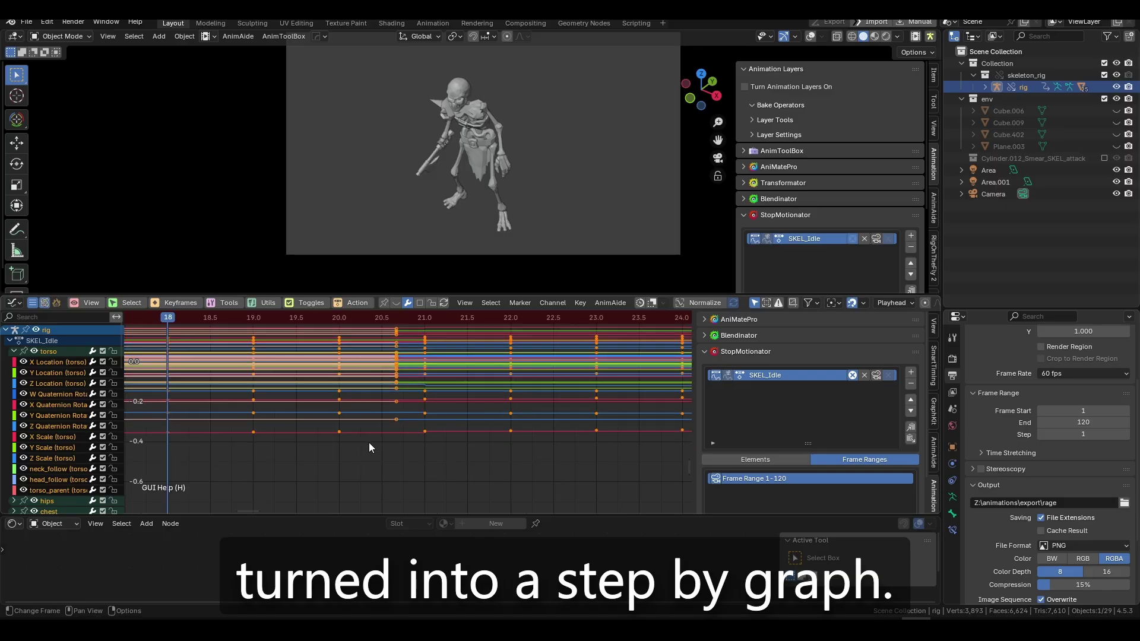
scroll(416, 440, up, 5)
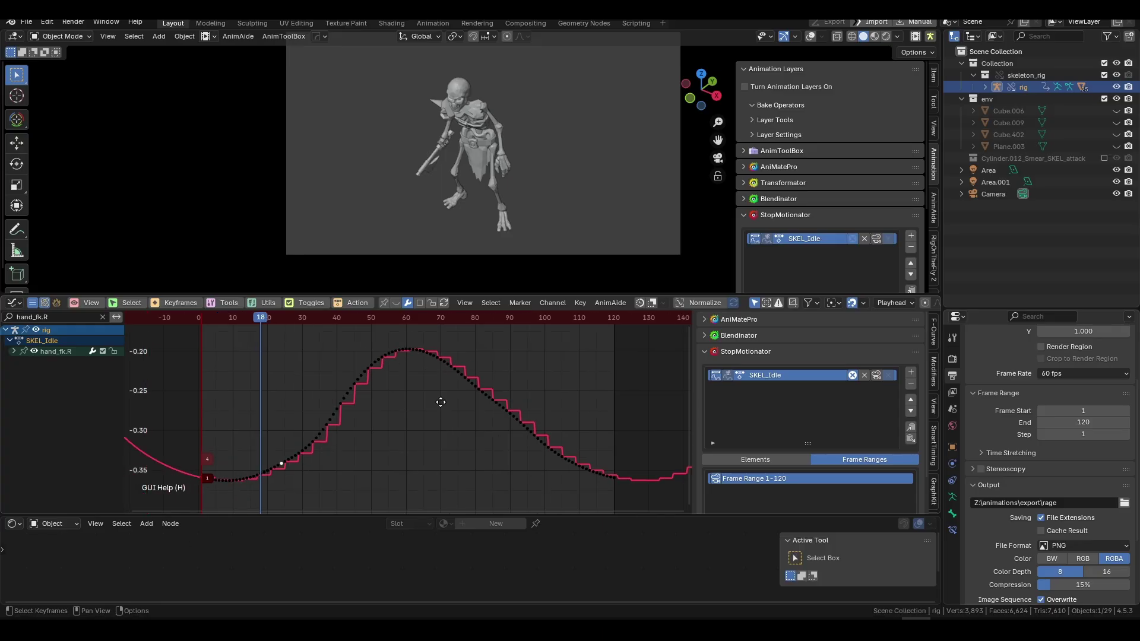
Step: Disable and re-enable the SKEL_Idle stepping to compare the smooth and stepped hand_fk.R curve
middle_drag(441, 402, 483, 395)
click(715, 376)
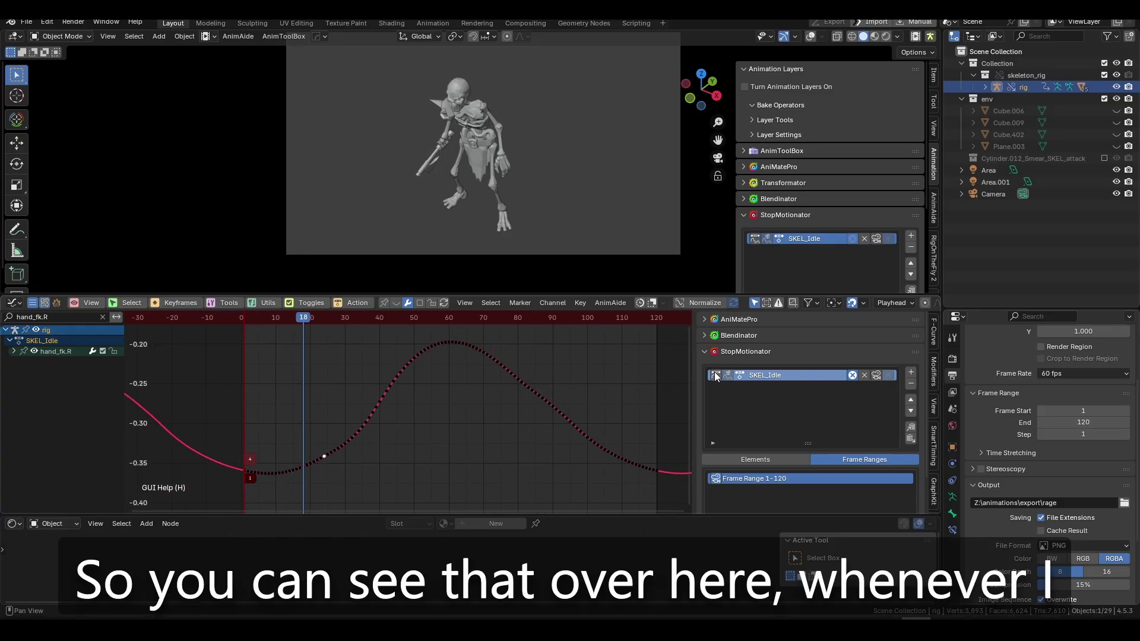
click(714, 374)
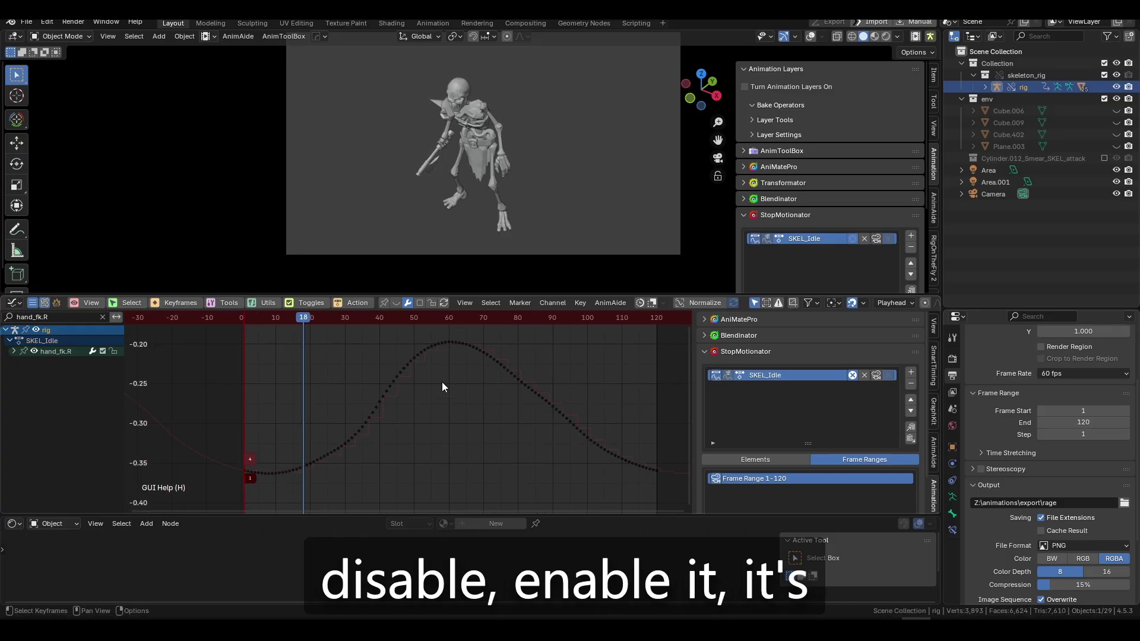
Step: Set the stepping to every 10 frames and play back the choppier idle animation
scroll(275, 472, up, 2)
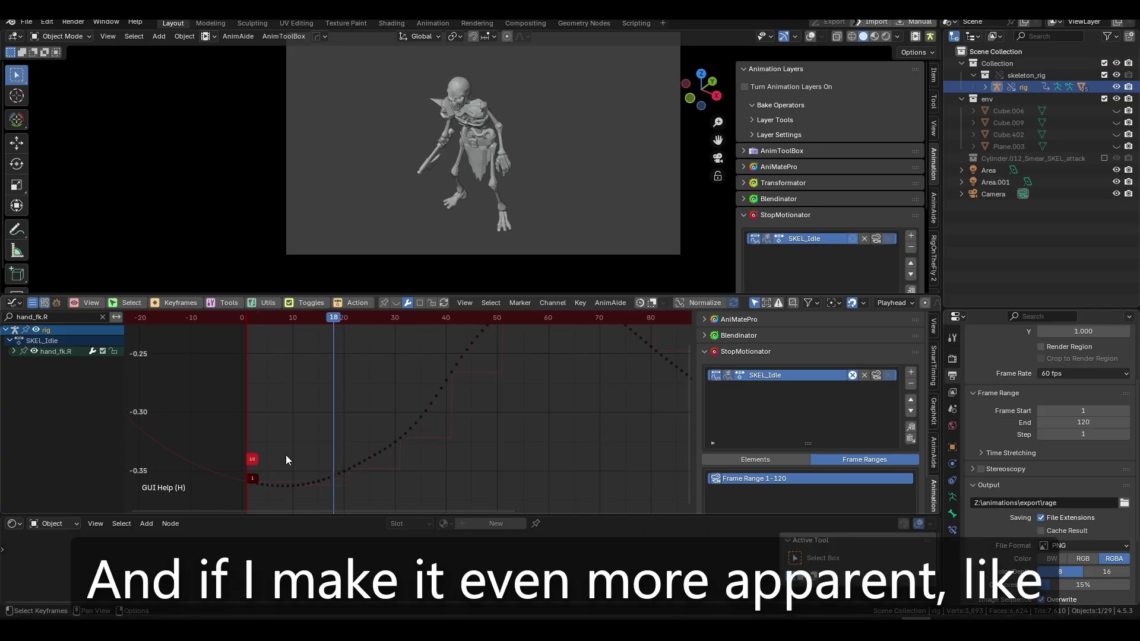
scroll(375, 428, down, 3)
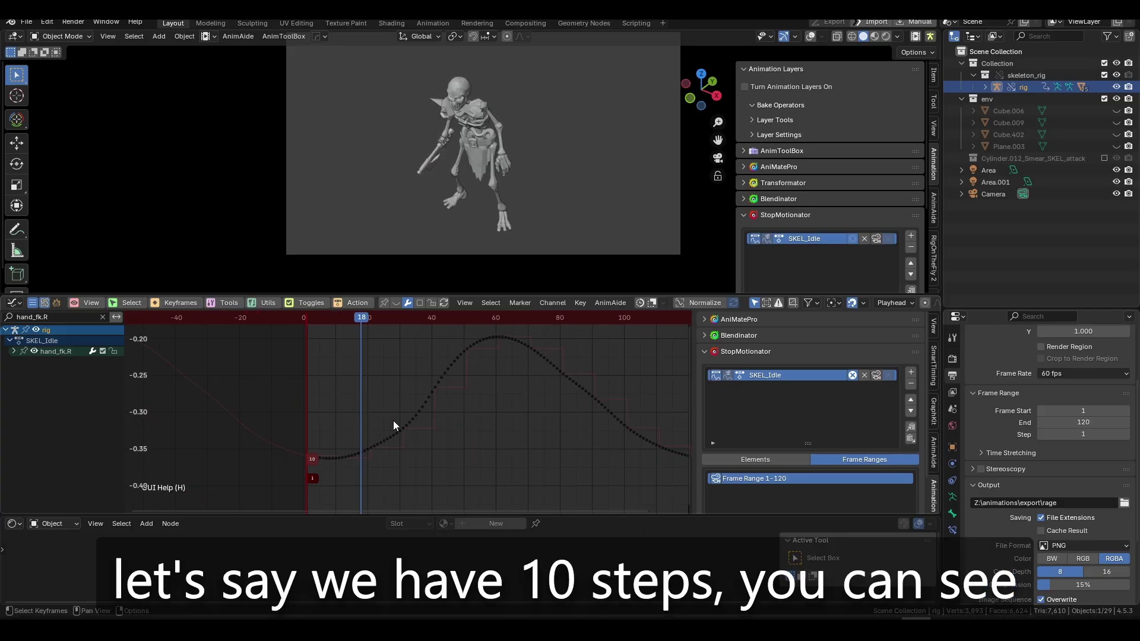
key(space)
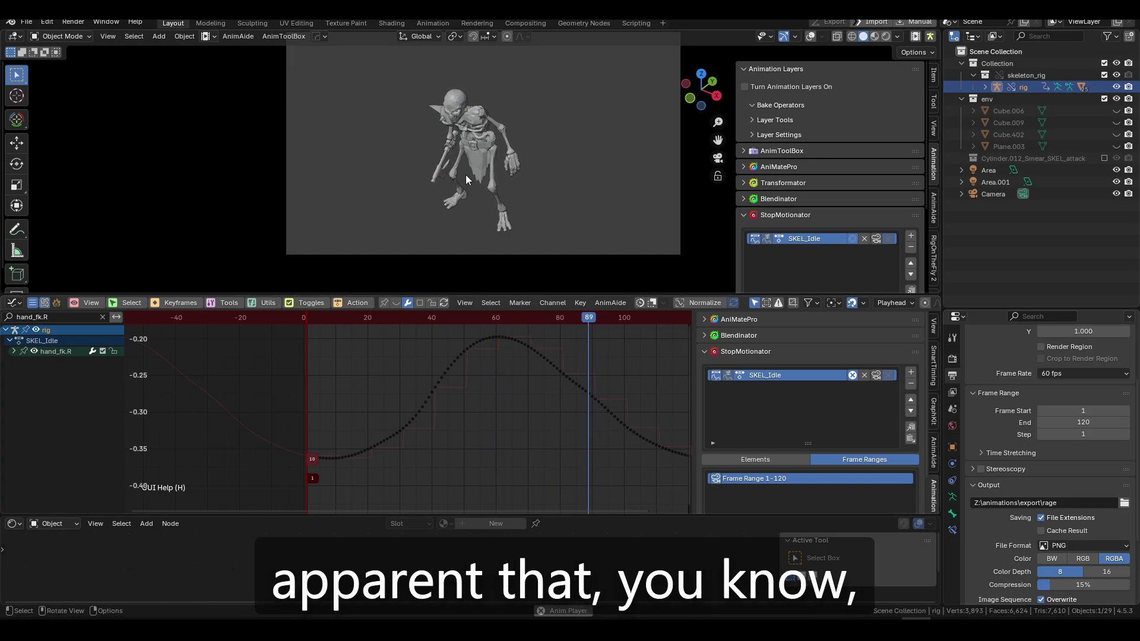
middle_drag(526, 392, 518, 394)
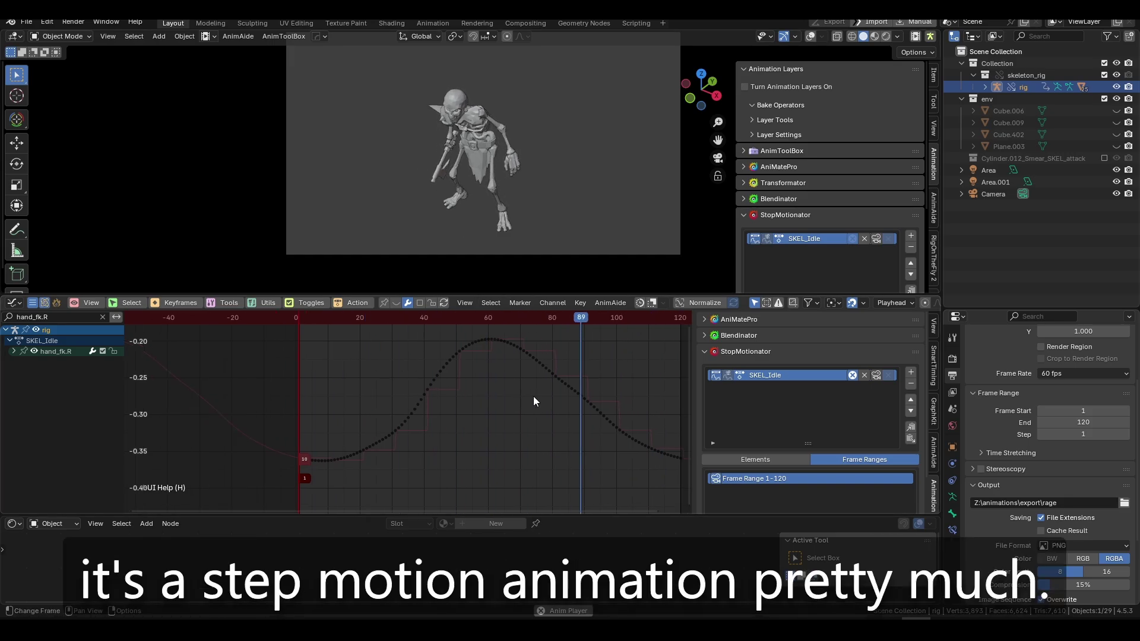
key(space)
Step: Set the stepping to every 4 frames at the start of the range and play back the animation
scroll(448, 422, up, 8)
middle_drag(363, 439, 488, 406)
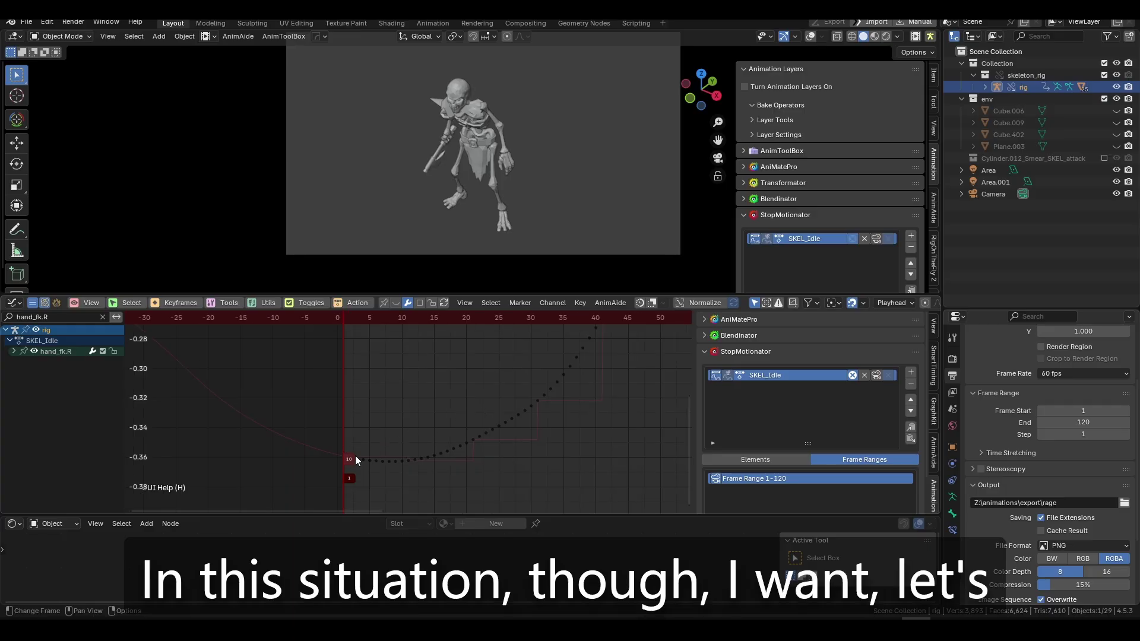
scroll(345, 462, down, 4)
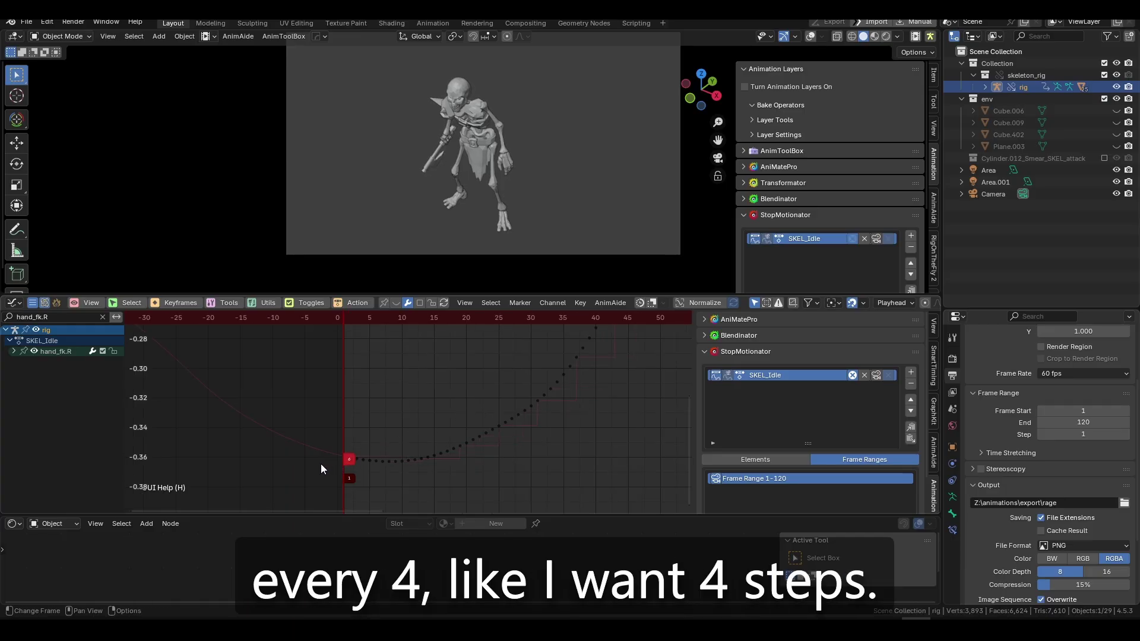
scroll(318, 464, down, 2)
key(space)
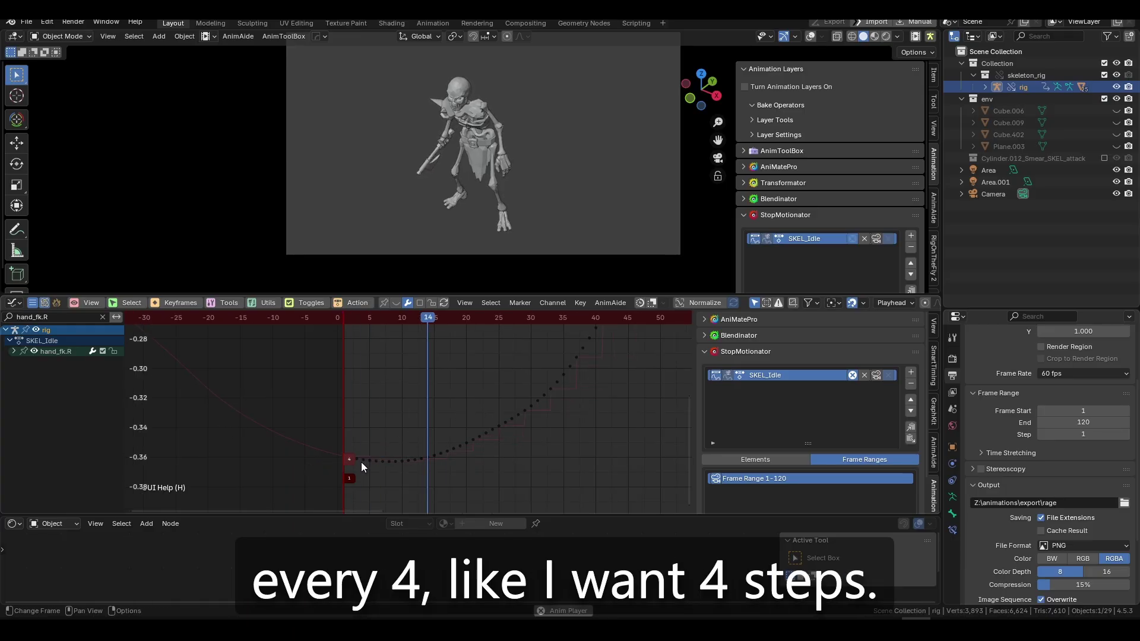
Step: Set the SKEL_Idle stepping to every 6 frames and select all keyframes to examine the stepped hand_fk.R curve
scroll(353, 461, up, 1)
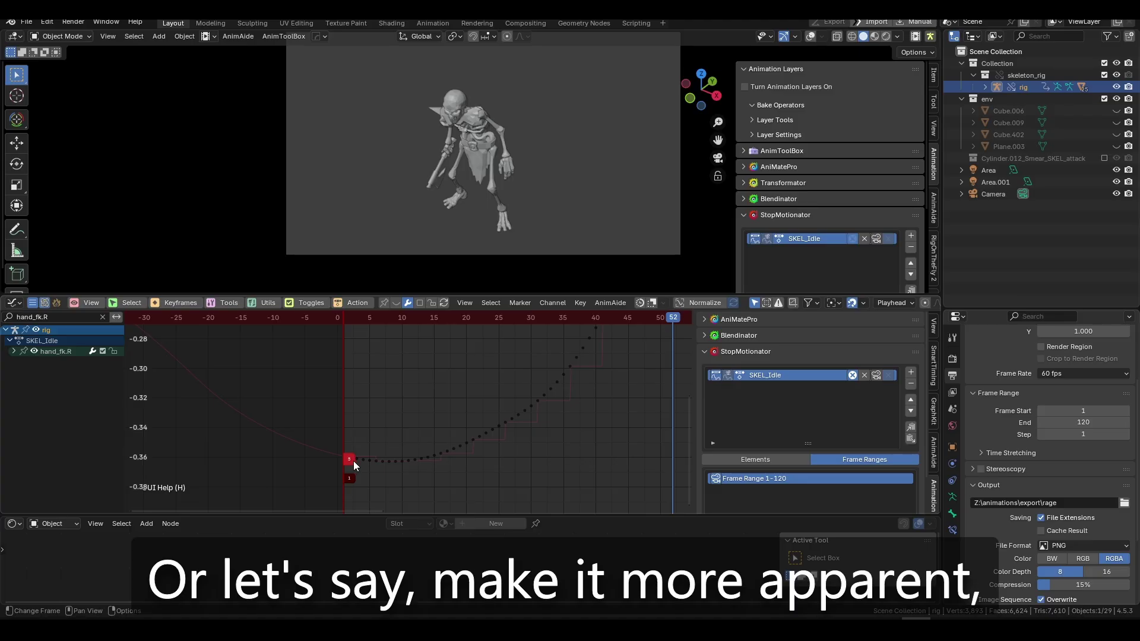
scroll(354, 461, up, 1)
scroll(420, 426, down, 3)
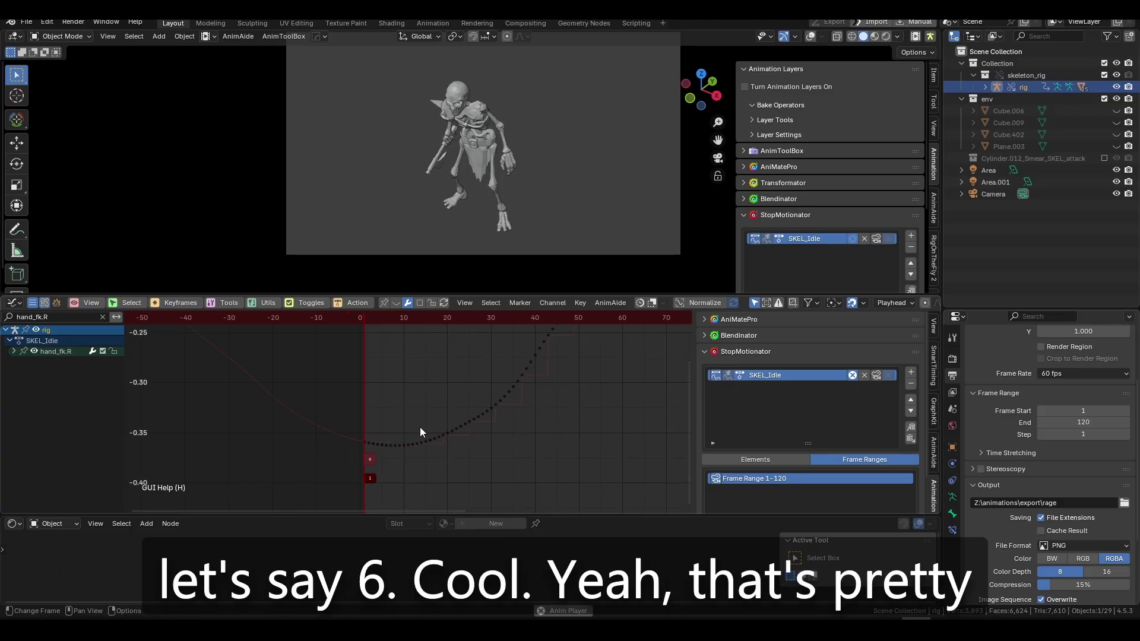
key(a)
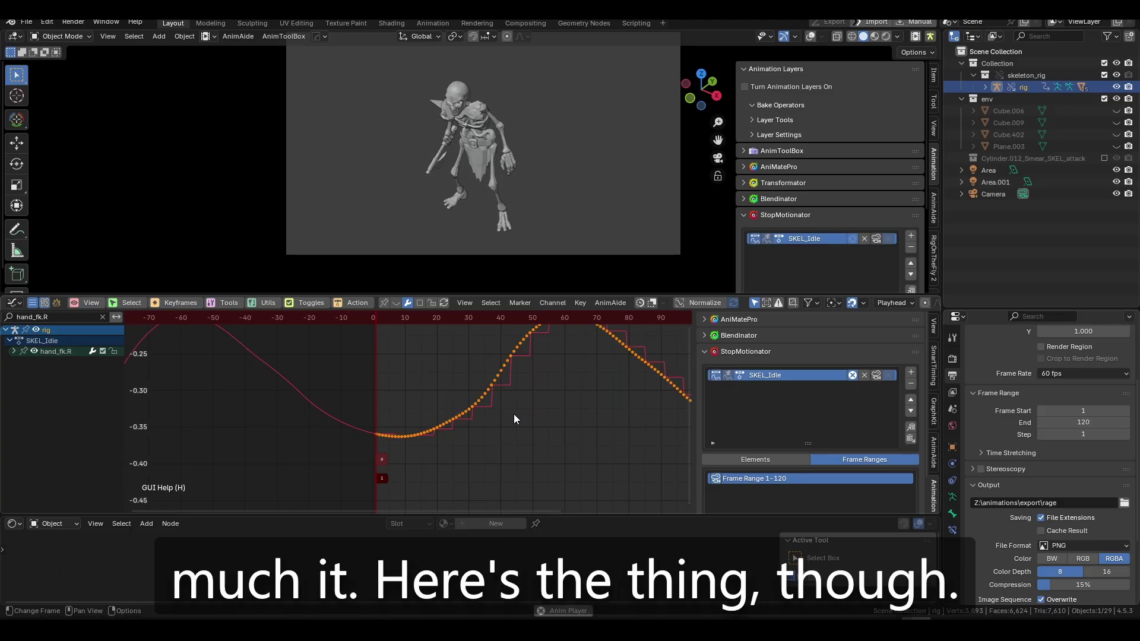
key(space)
middle_drag(574, 416, 515, 413)
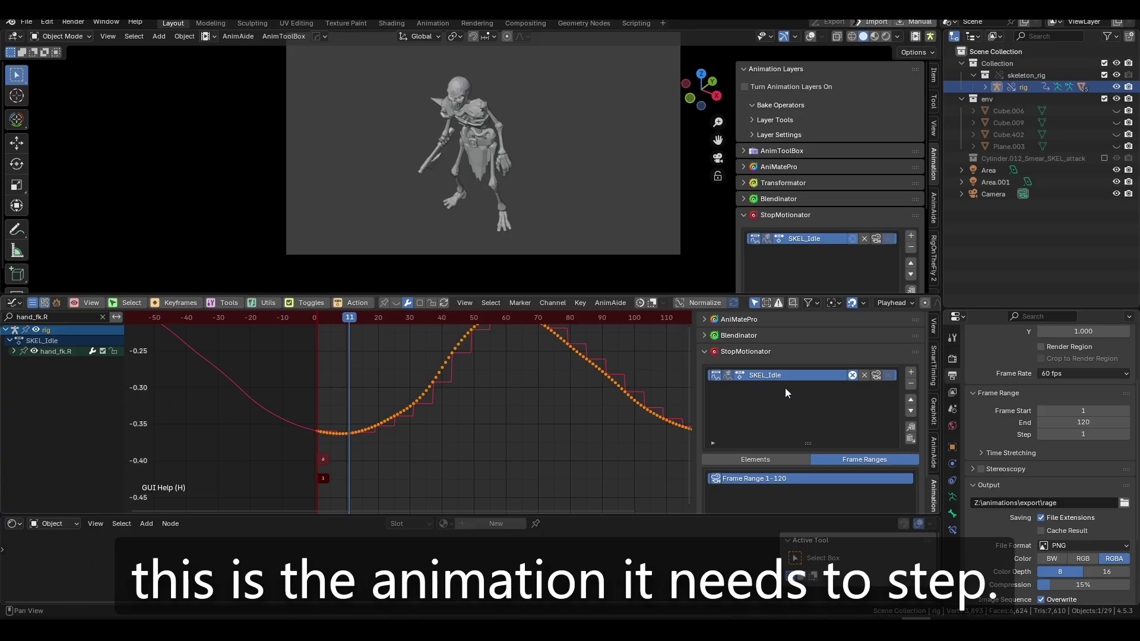
Step: Show the viewport overlays, then switch the rig to the SKEL_attack action and play it back
key(shift+alt+z)
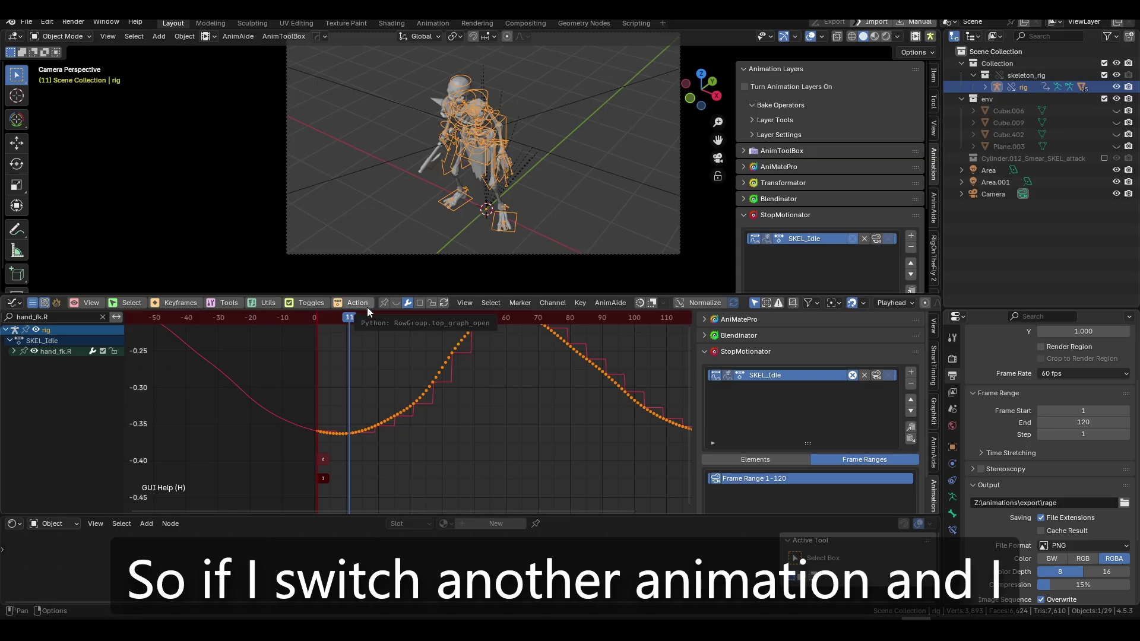
click(344, 304)
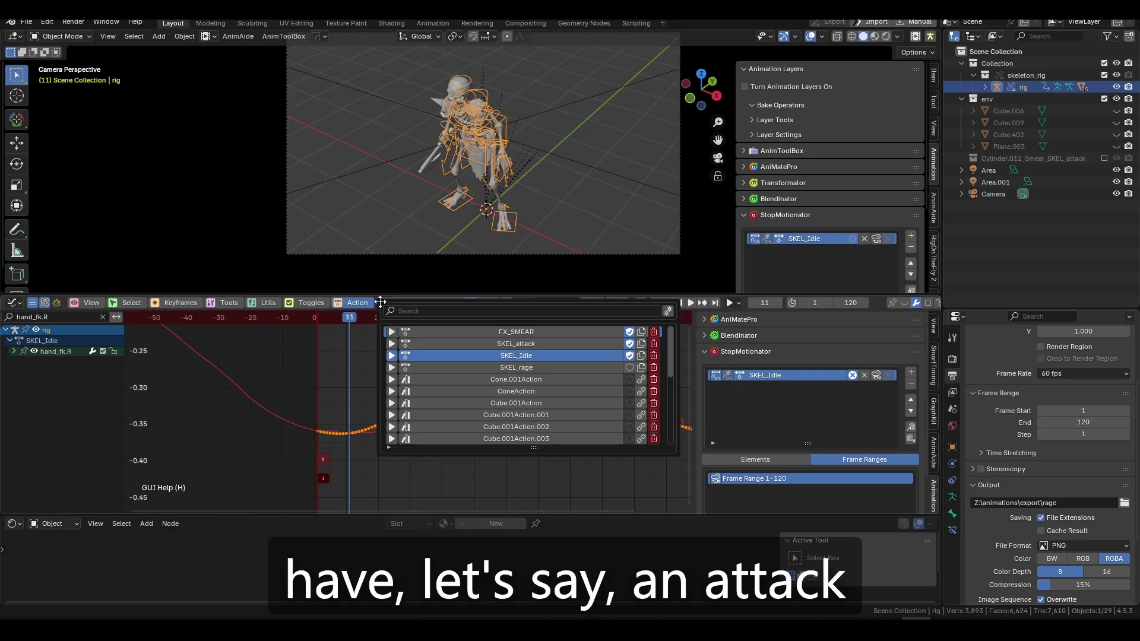
click(449, 343)
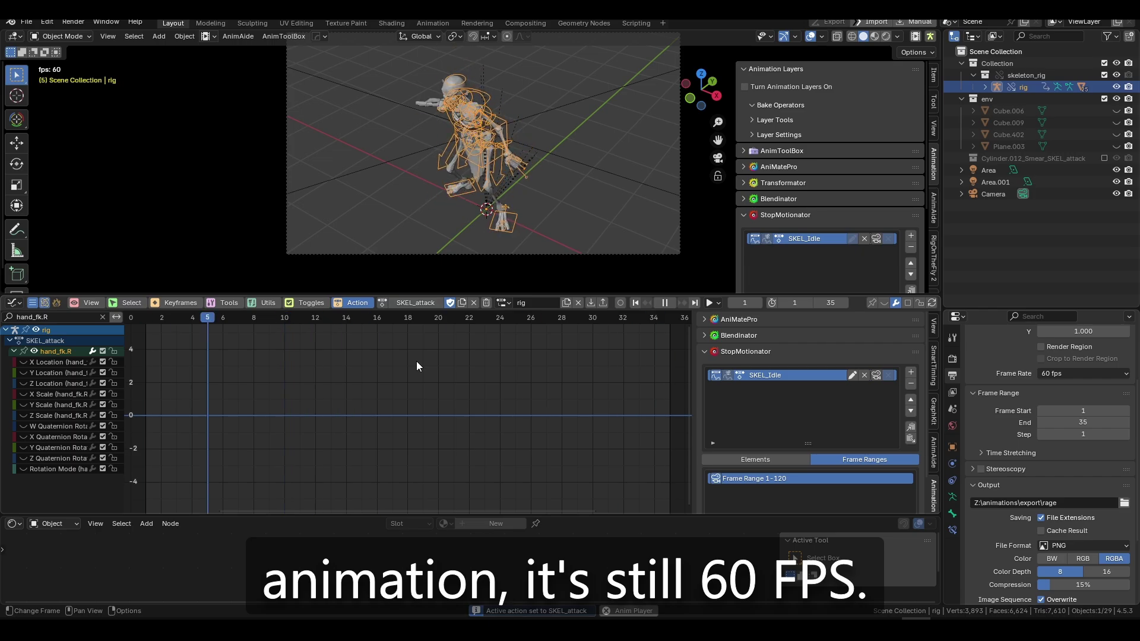
key(Home)
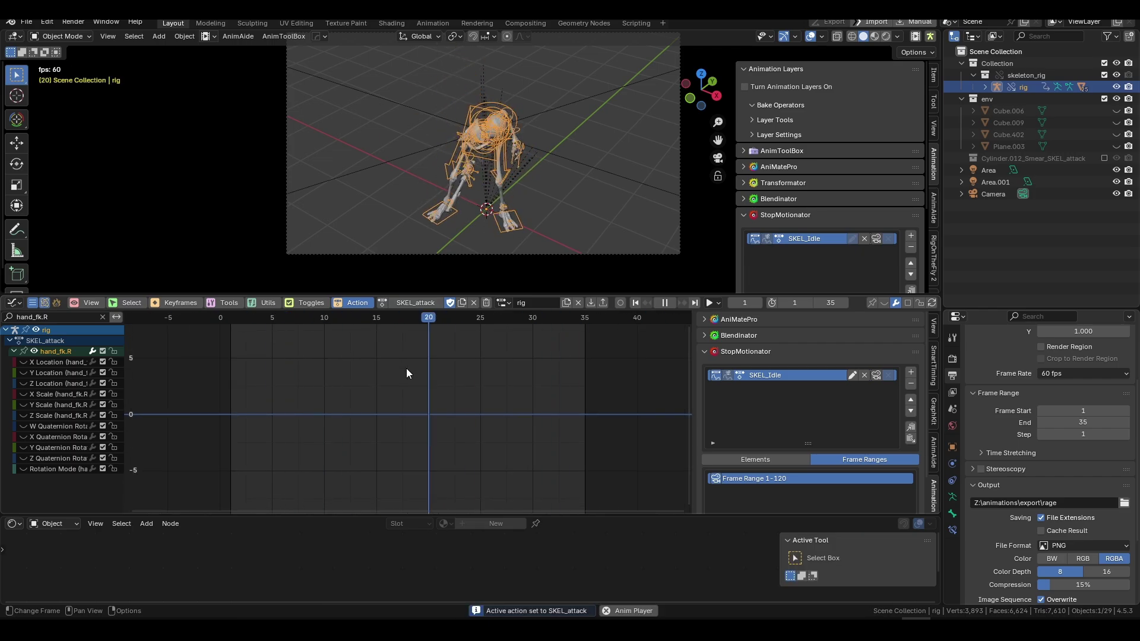
key(space)
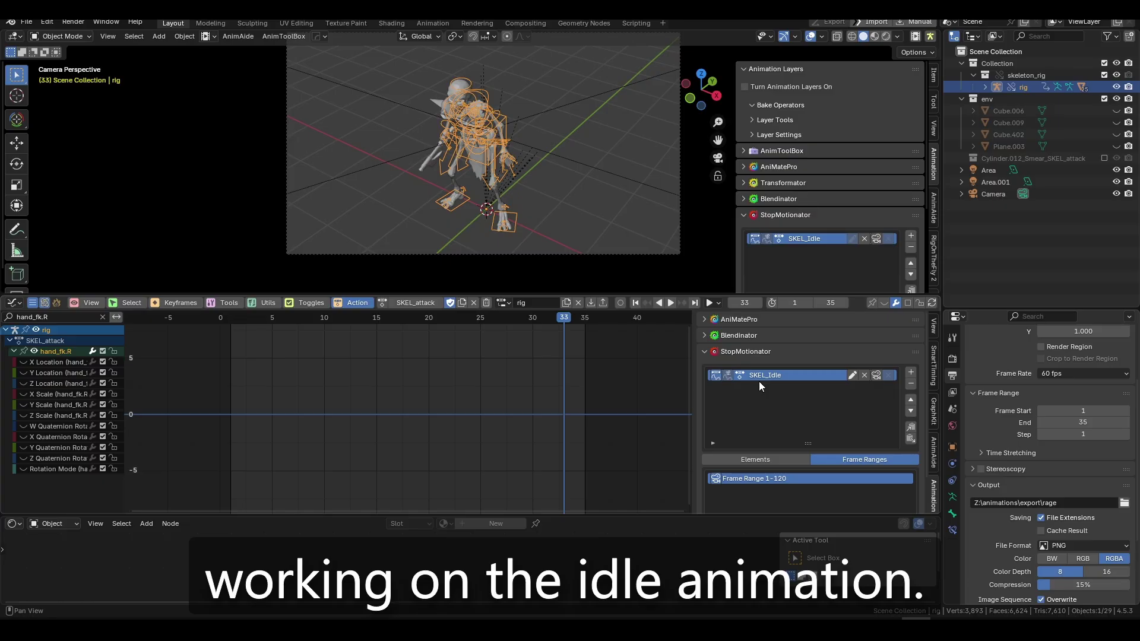
Step: Add the SKEL_attack action to the StopMotionator list, play it back and return to frame 1
click(908, 373)
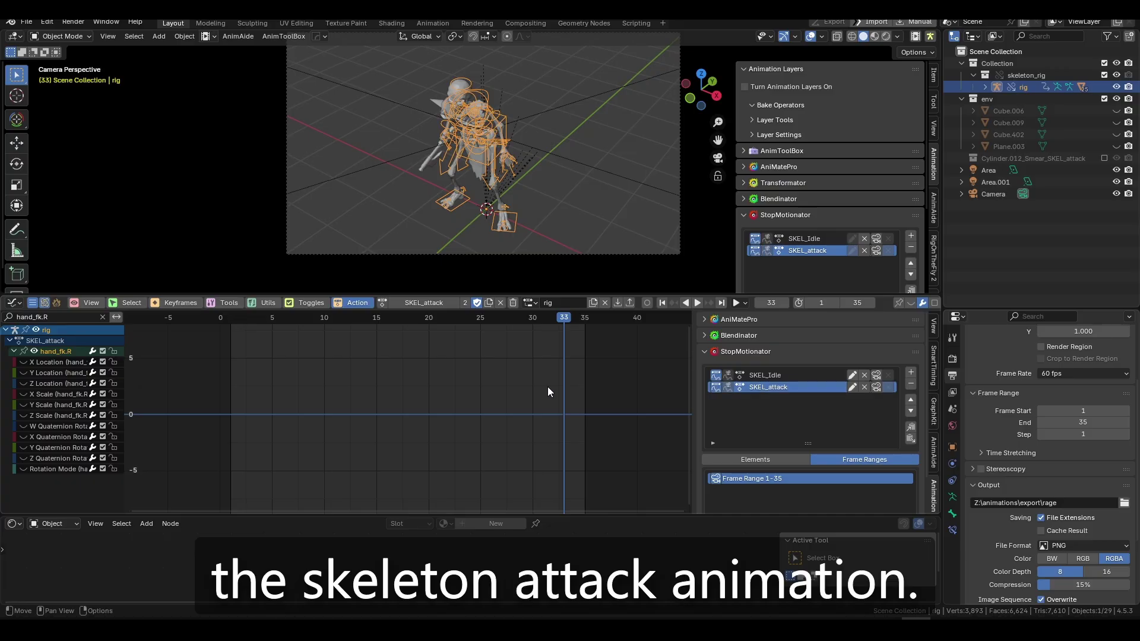
key(space)
key(space)
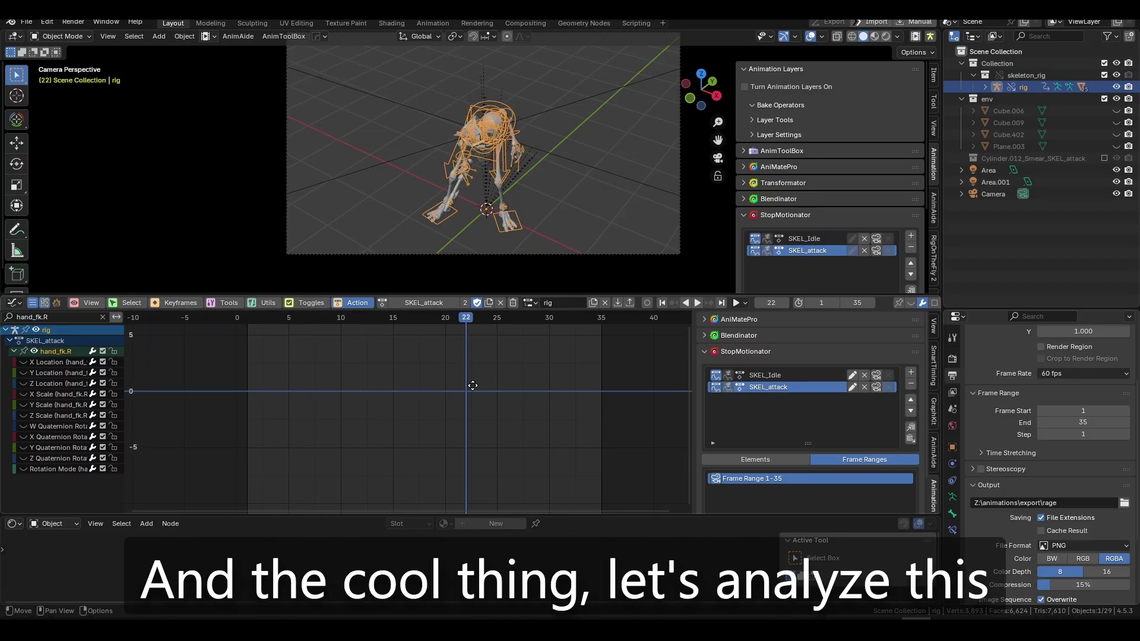
drag(448, 319, 253, 357)
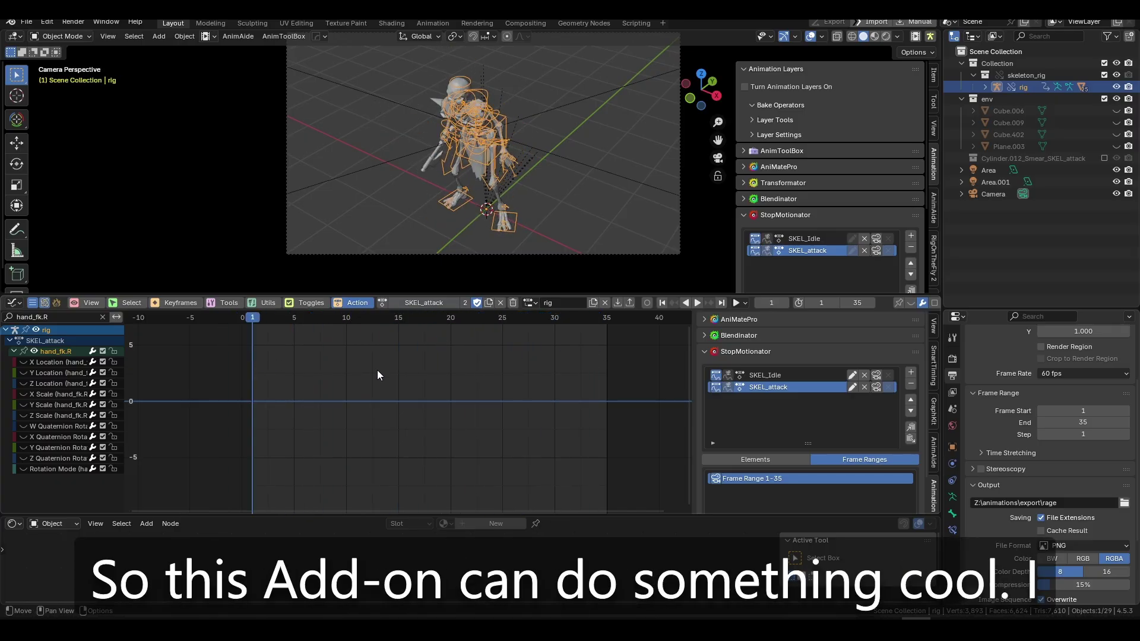
Step: Enter Pose Mode, reveal the hidden hand_fk.R curves and scrub through the stepped attack animation
key(ctrl+Tab)
key(alt+h)
key(Home)
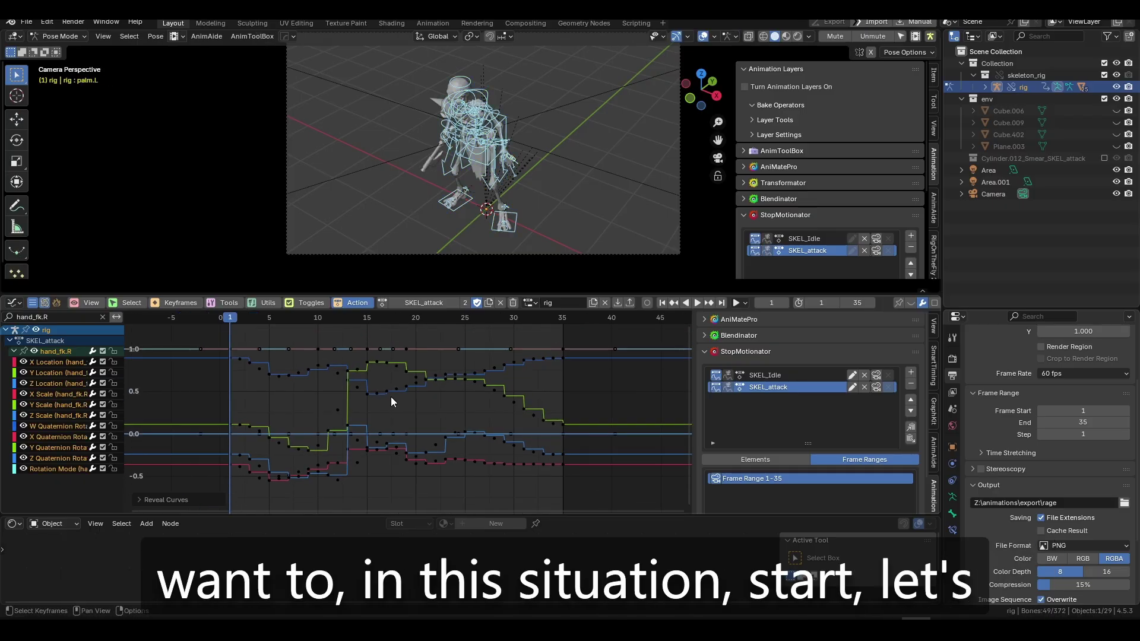
middle_drag(422, 404, 438, 371)
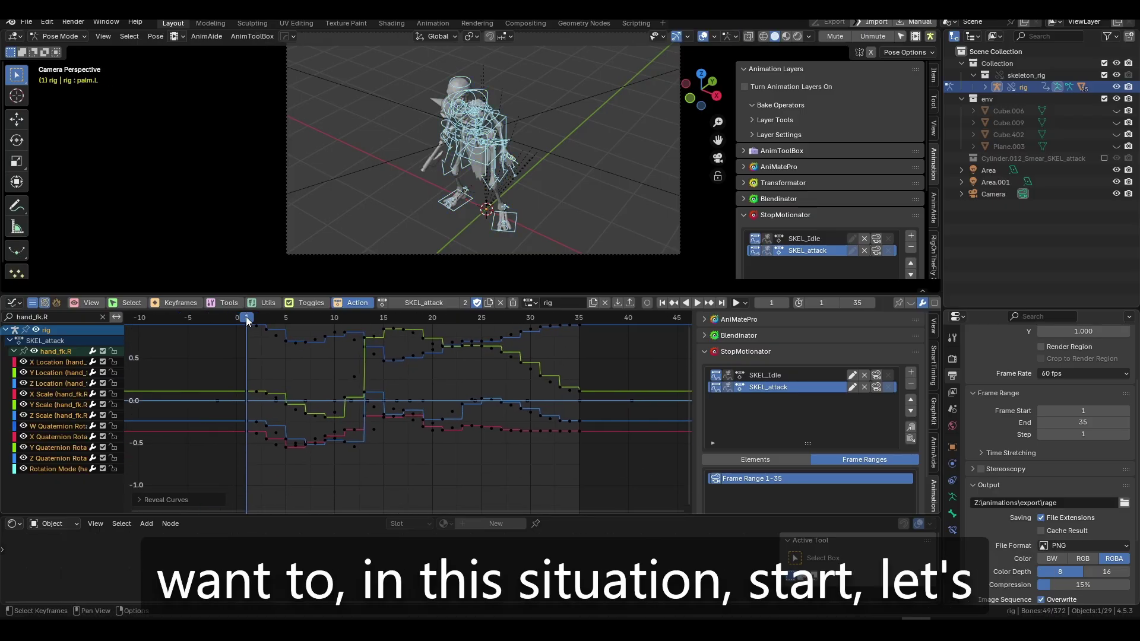
drag(246, 316, 426, 334)
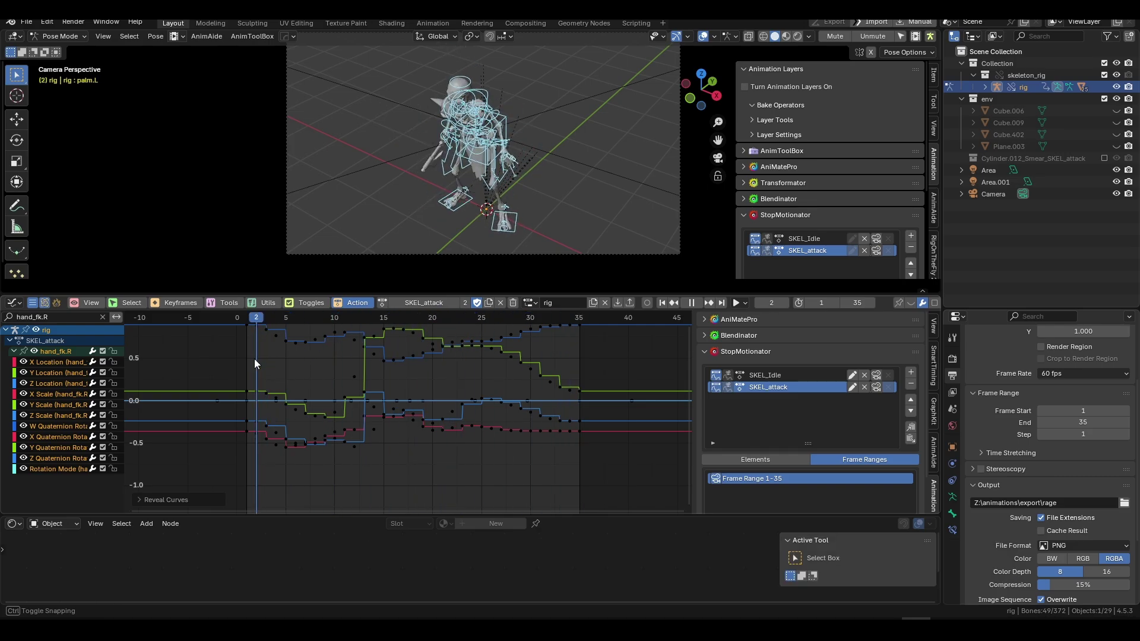
Step: Open the SKEL_attack stepping for editing, set its frame 1 pin to every 4 frames and play the animation
key(Escape)
click(853, 387)
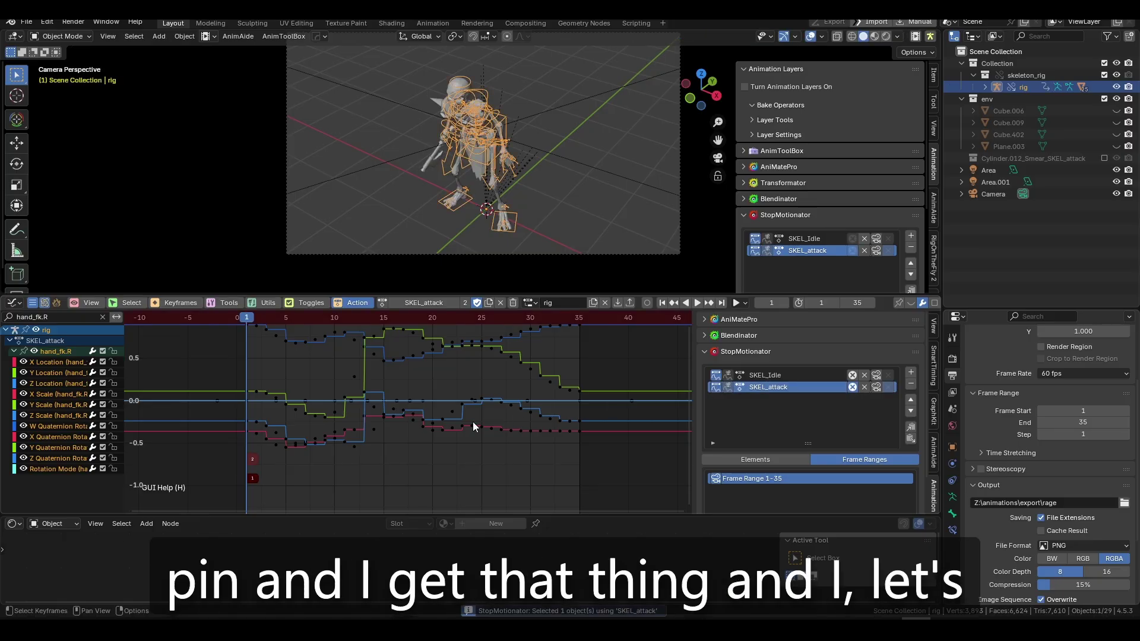
scroll(315, 452, up, 3)
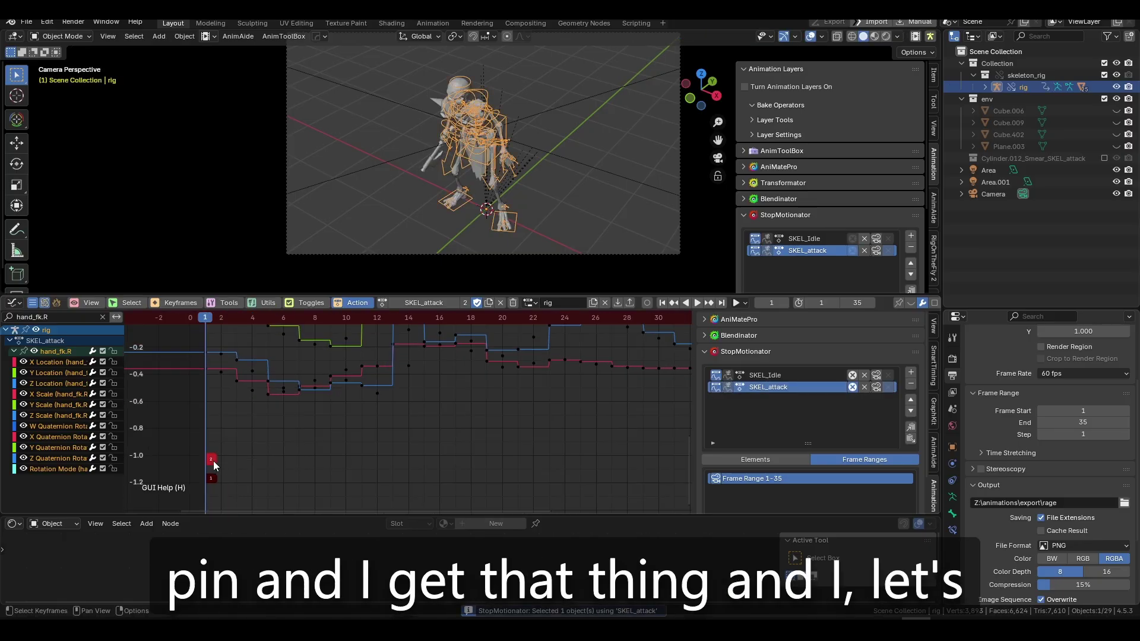
drag(213, 461, 222, 461)
key(space)
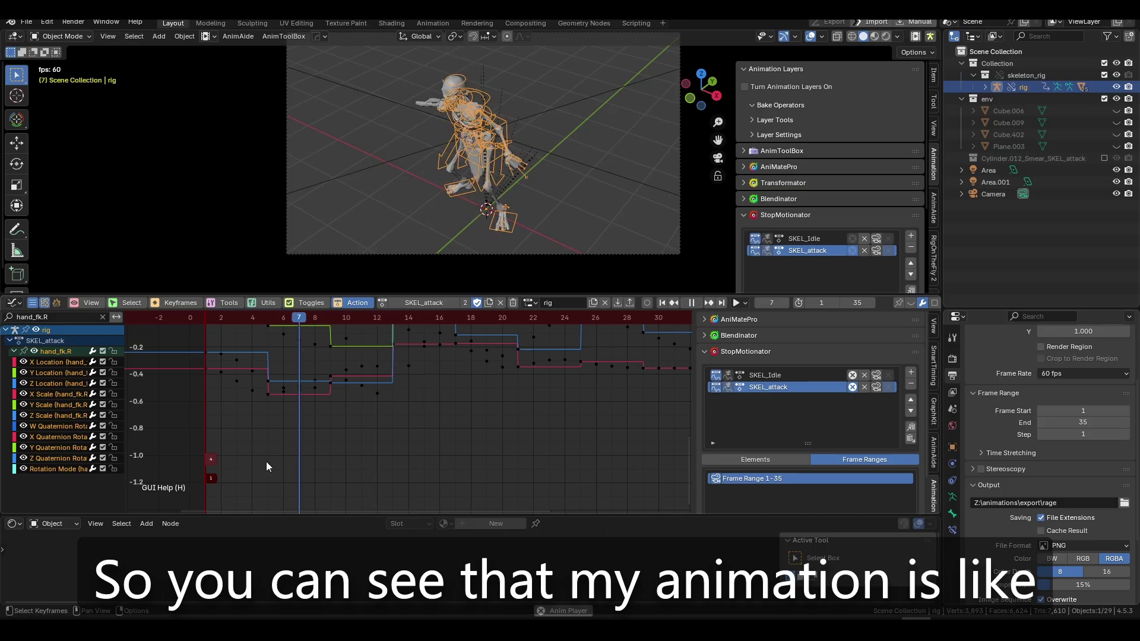
Step: Stop playback, return to frame 1 and set the first SKEL_attack pin to step every 3 frames
key(space)
key(shift+Left)
mouse_move(207, 461)
mouse_down()
mouse_move(198, 464)
mouse_move(209, 464)
mouse_up()
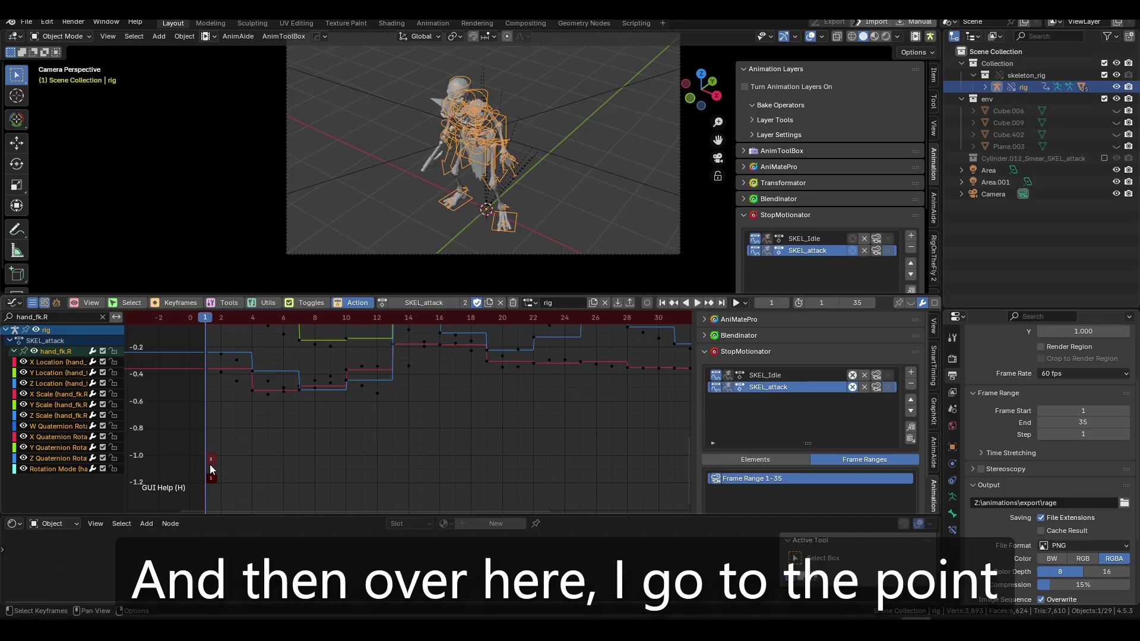
scroll(209, 464, down, 2)
drag(268, 317, 386, 329)
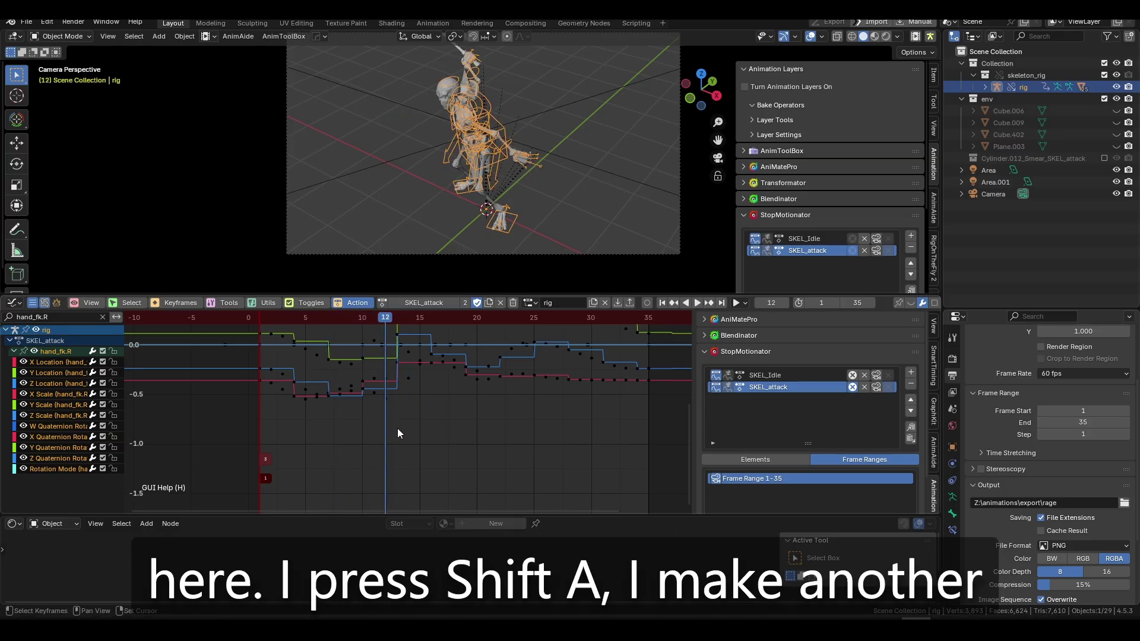
key(shift+a)
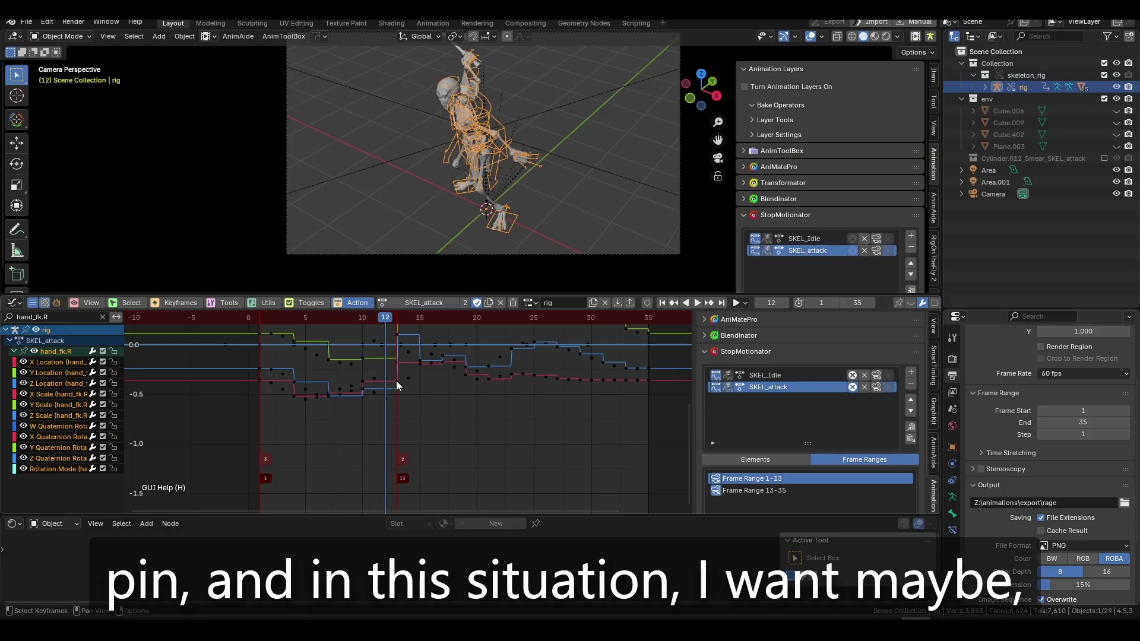
mouse_move(389, 322)
mouse_down()
mouse_move(408, 327)
mouse_move(354, 322)
mouse_move(369, 339)
mouse_move(497, 331)
mouse_move(389, 337)
mouse_move(479, 344)
mouse_move(406, 341)
mouse_move(465, 350)
mouse_up()
key(shift+x)
Step: Add a pin at frame 11 of SKEL_attack, set it to step every 6 frames and play the animation
key(shift+a)
scroll(383, 462, up, 3)
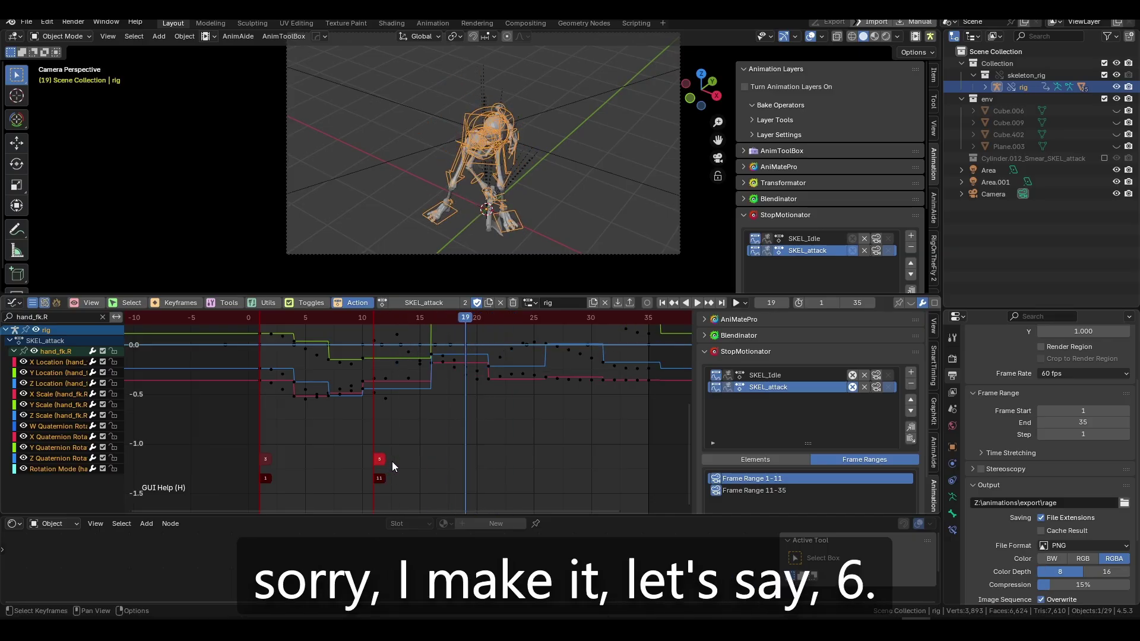
scroll(397, 461, up, 1)
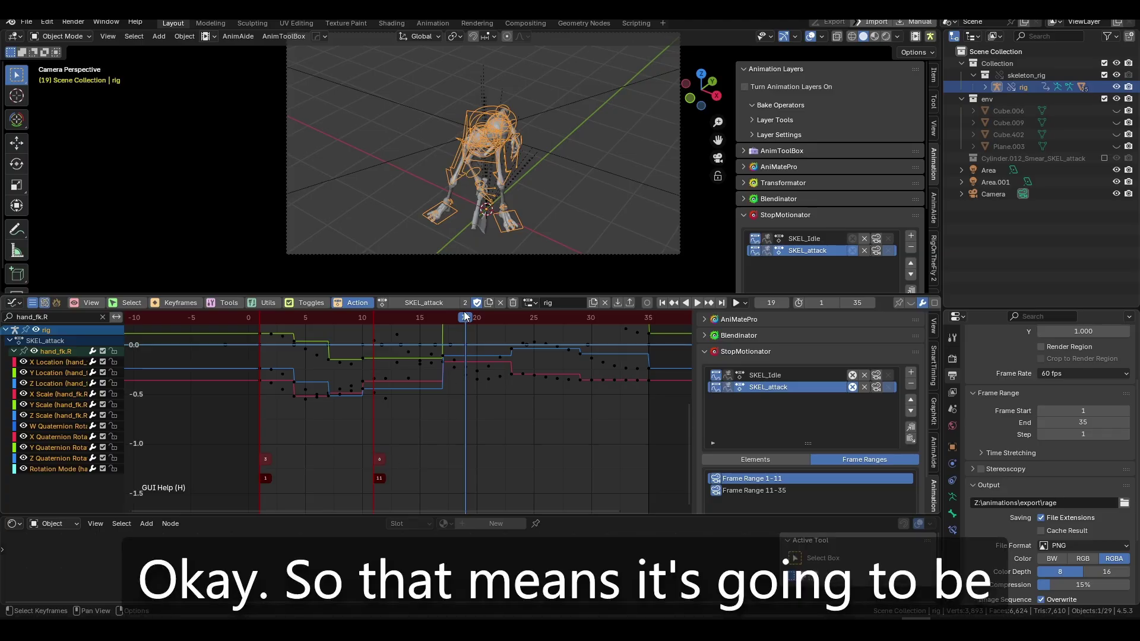
click(346, 316)
key(space)
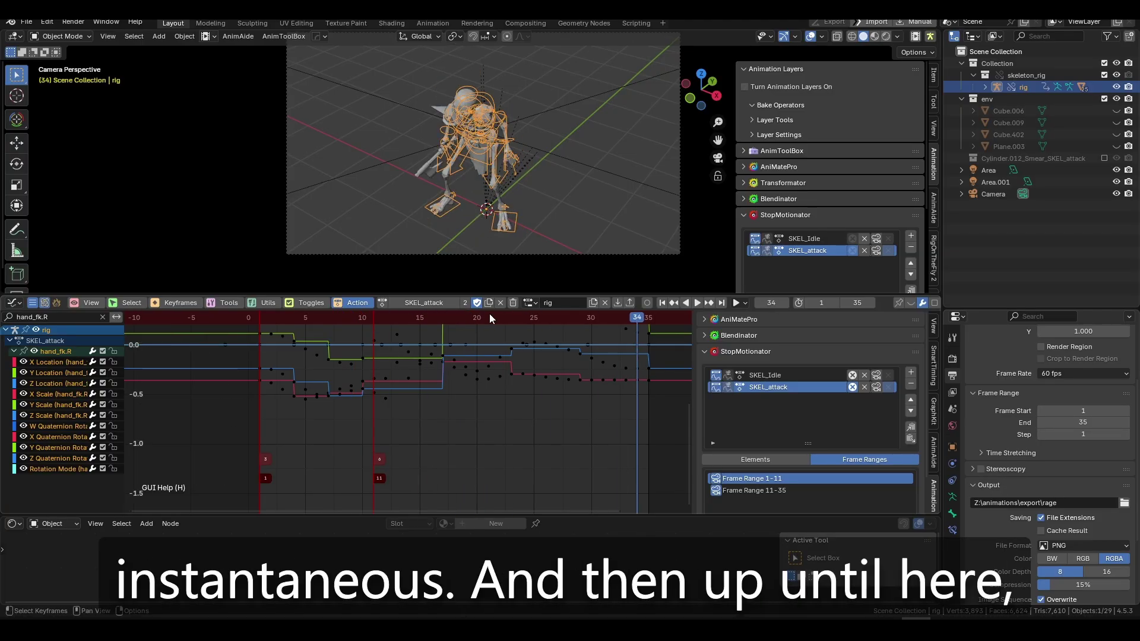
Step: Add a pin at frame 24 where the skeleton starts returning, set it to every 3 frames and play the attack
drag(490, 315, 503, 323)
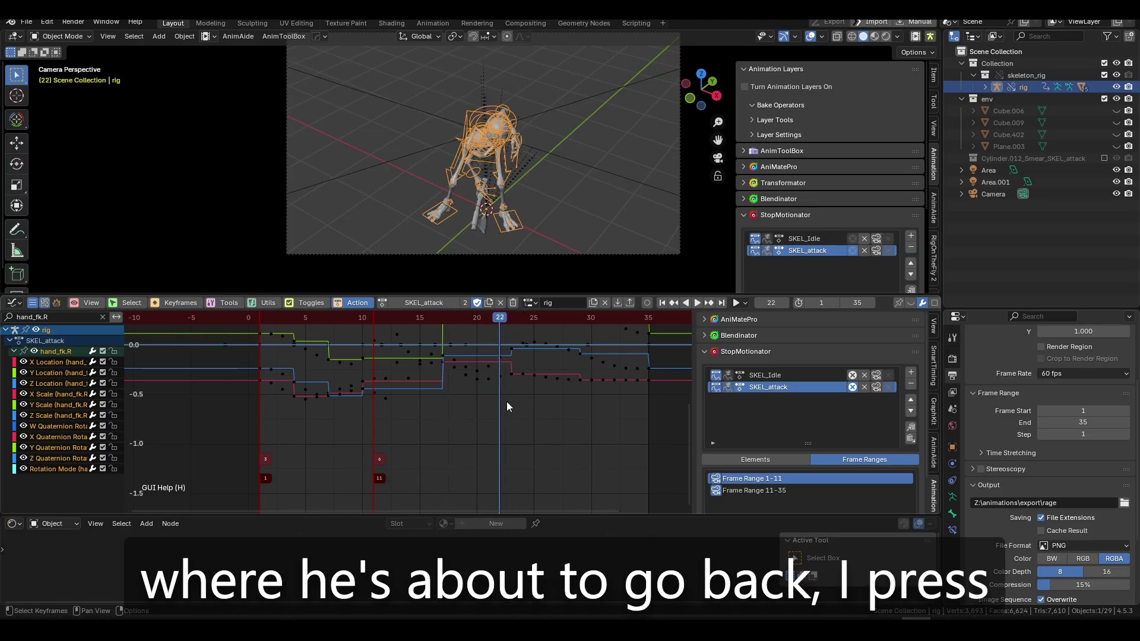
key(shift+a)
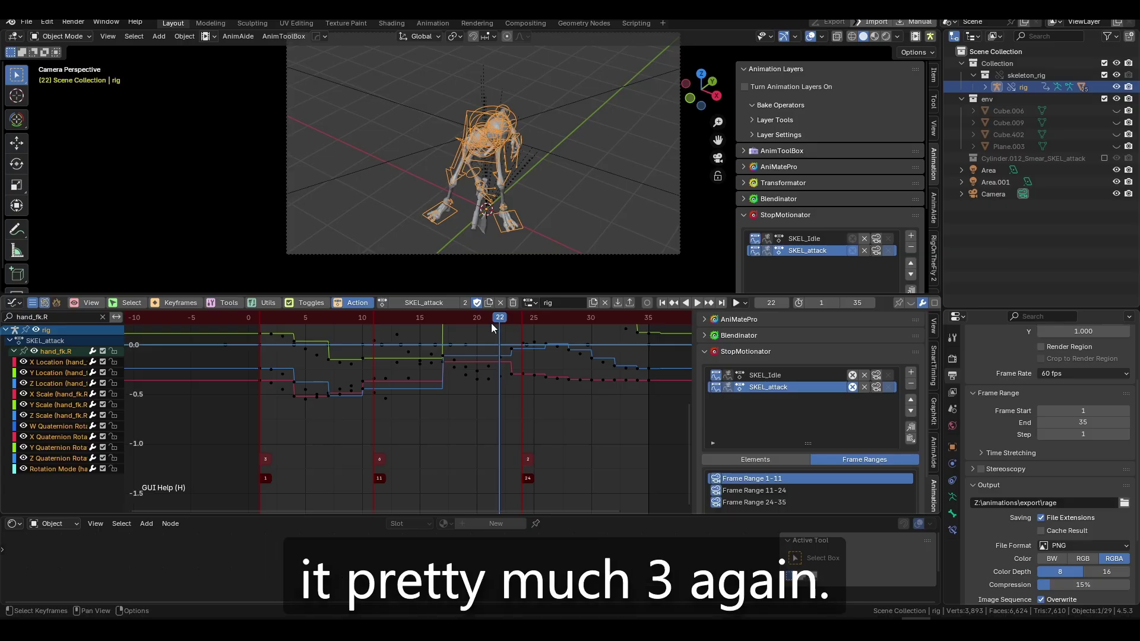
scroll(529, 461, up, 1)
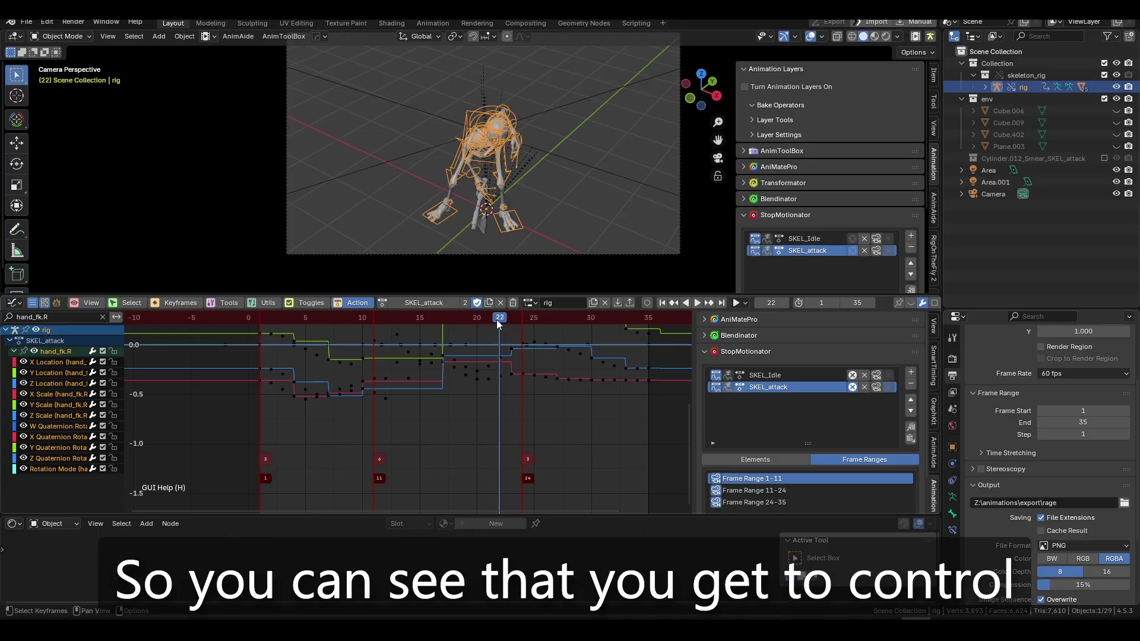
key(space)
scroll(355, 358, down, 2)
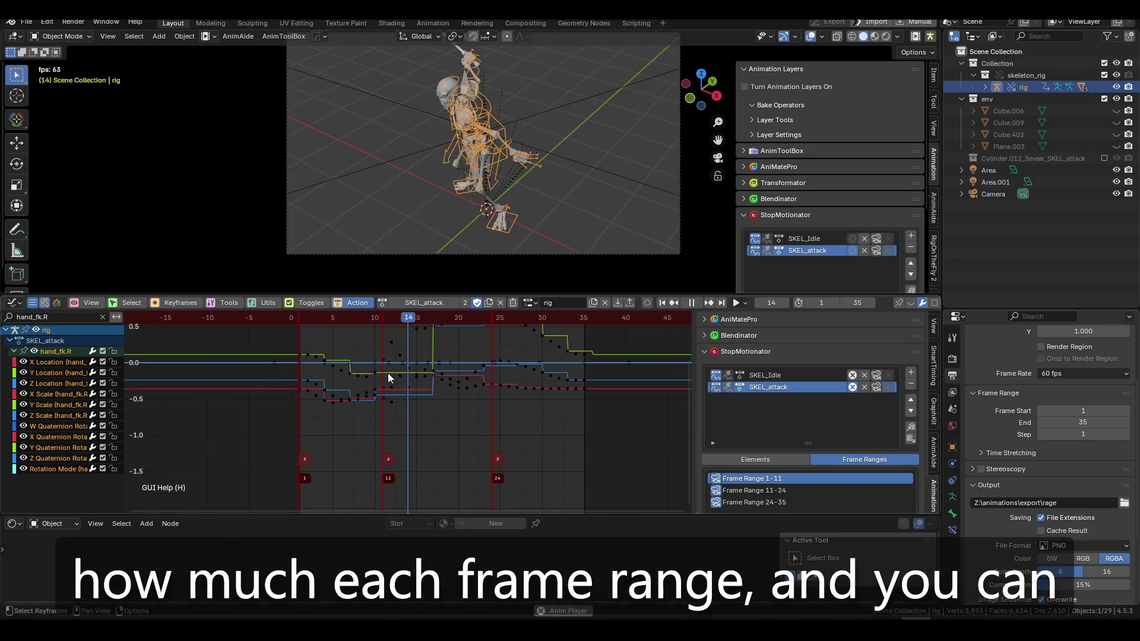
scroll(801, 460, down, 2)
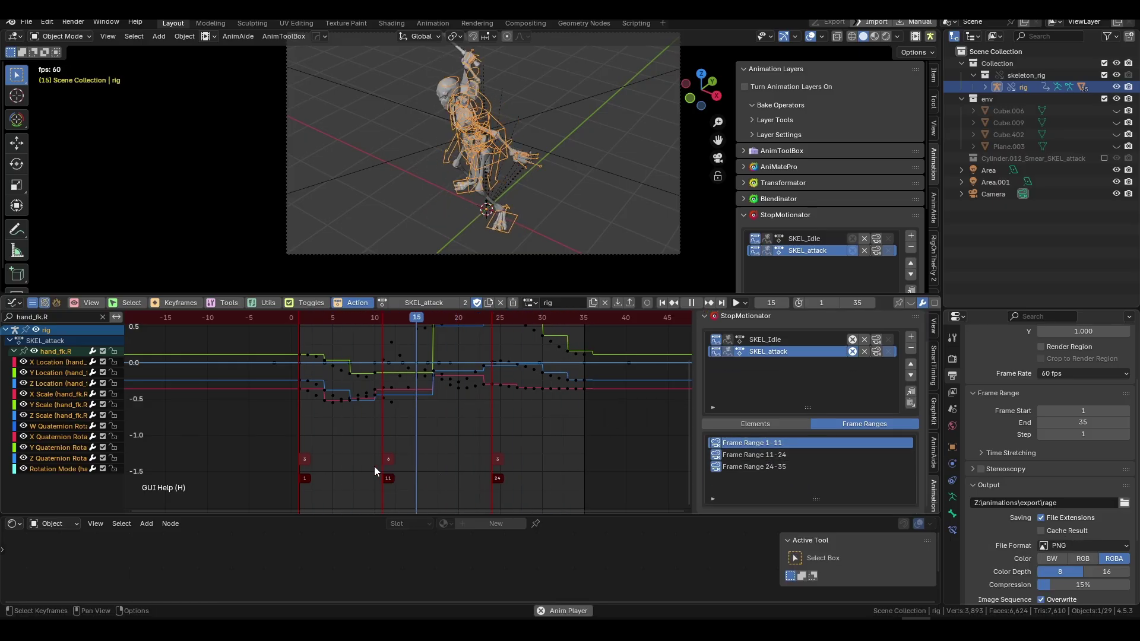
key(space)
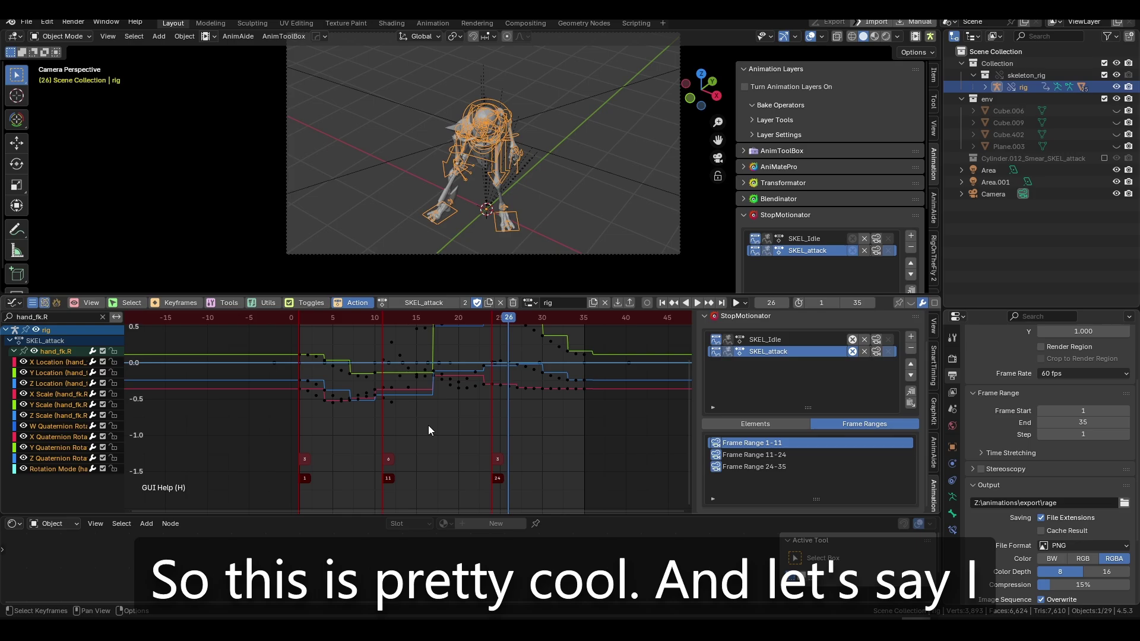
Step: Switch the rig's active action back to SKEL_Idle
click(749, 341)
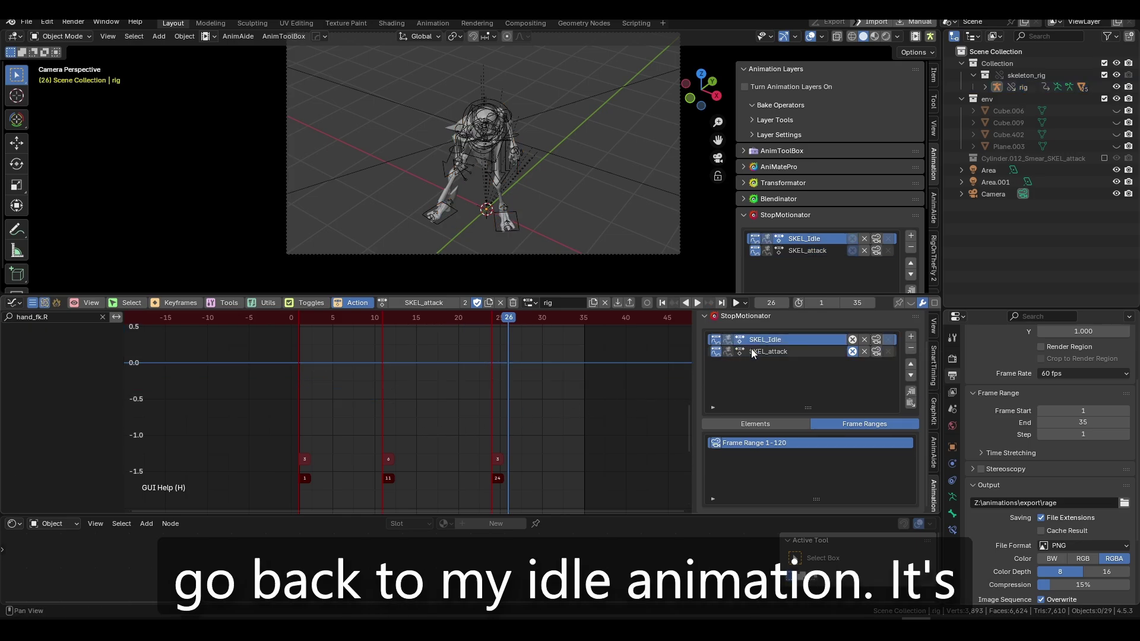
click(750, 350)
click(385, 302)
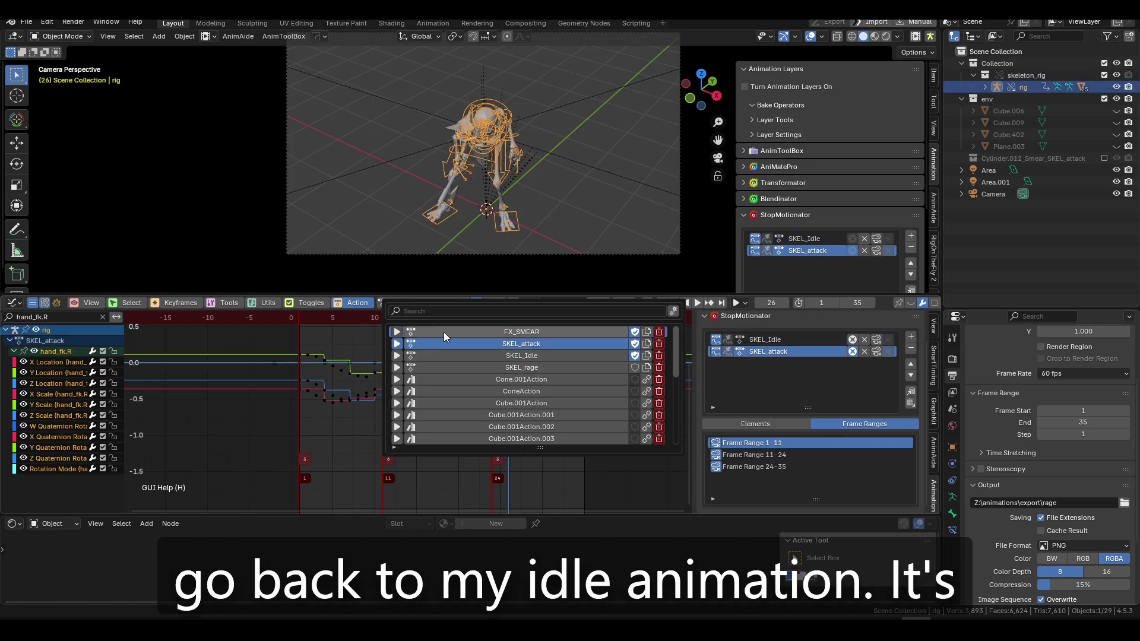
click(474, 355)
Step: Select the SKEL_Idle entry in the StopMotionator list and open its stepping pins for editing
scroll(470, 416, down, 4)
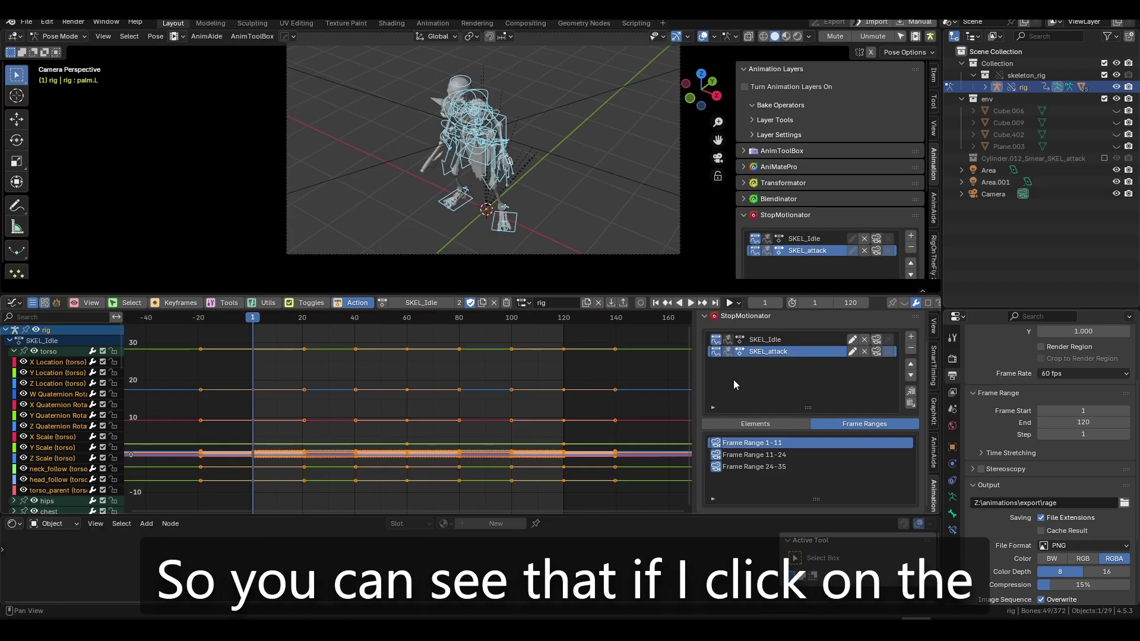
click(774, 340)
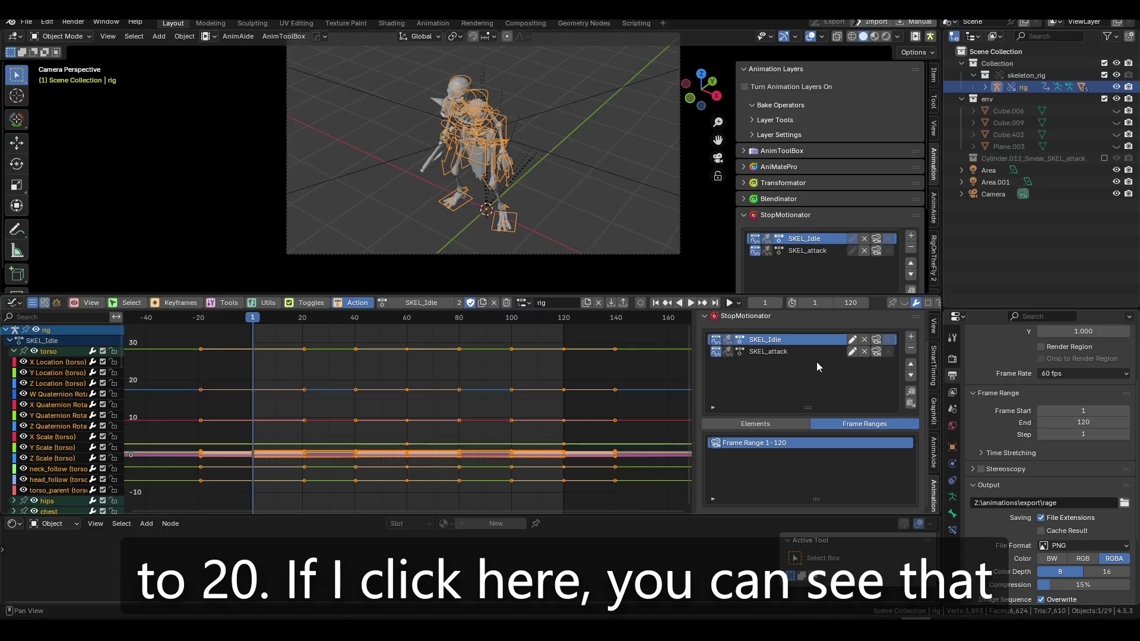
click(852, 341)
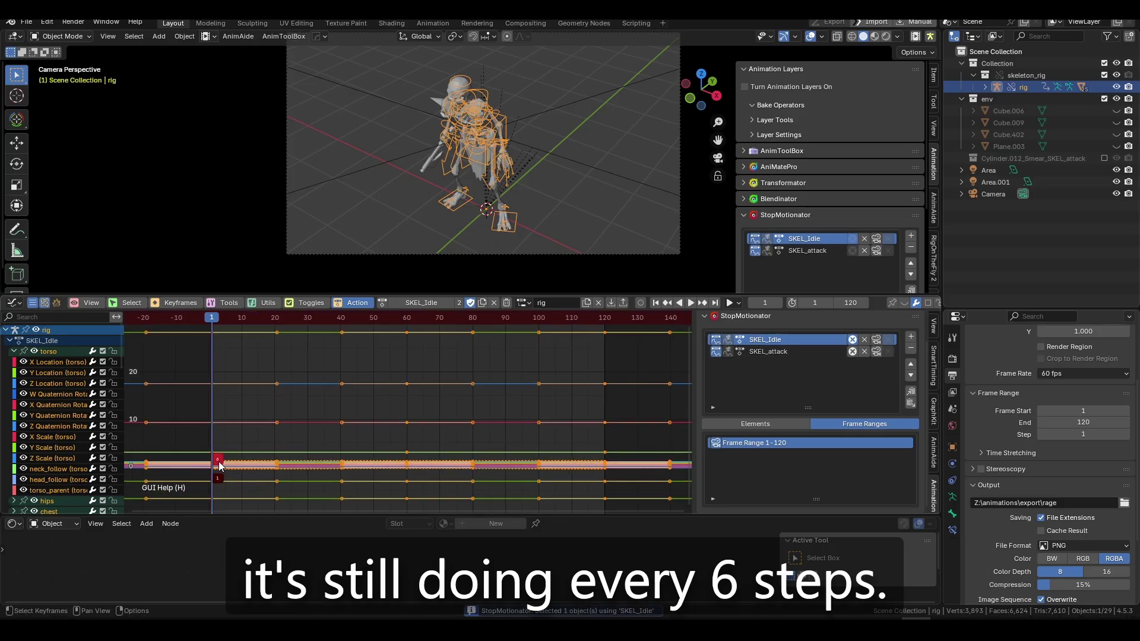
Step: Select the SKEL_attack entry in the StopMotionator list, make SKEL_attack the rig's active action and open its stepping pins for editing
click(792, 354)
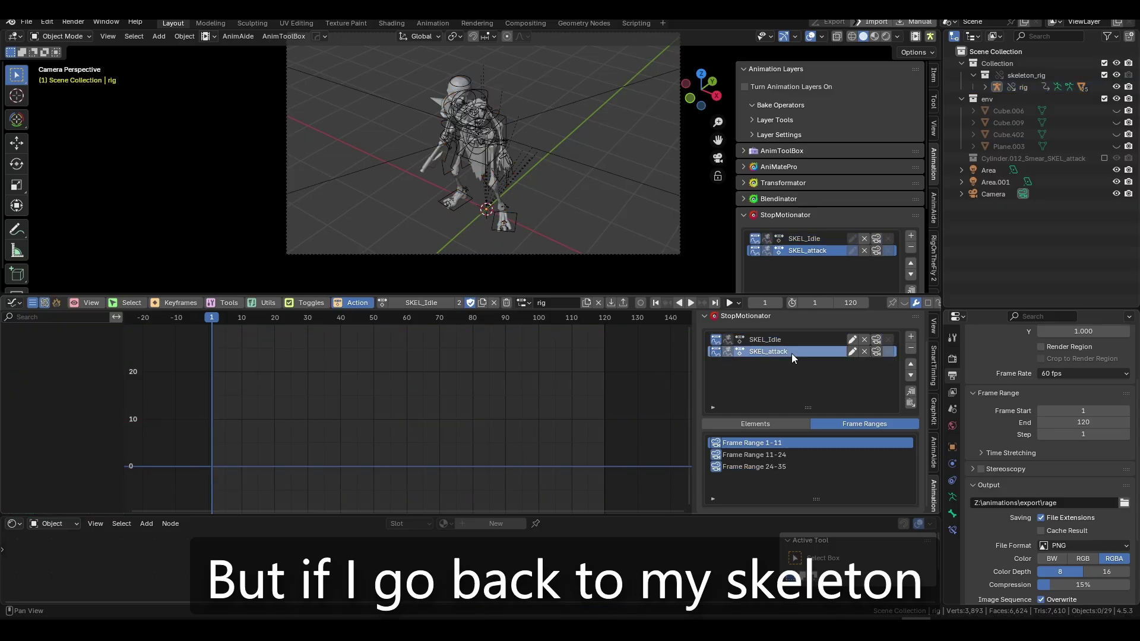
click(853, 351)
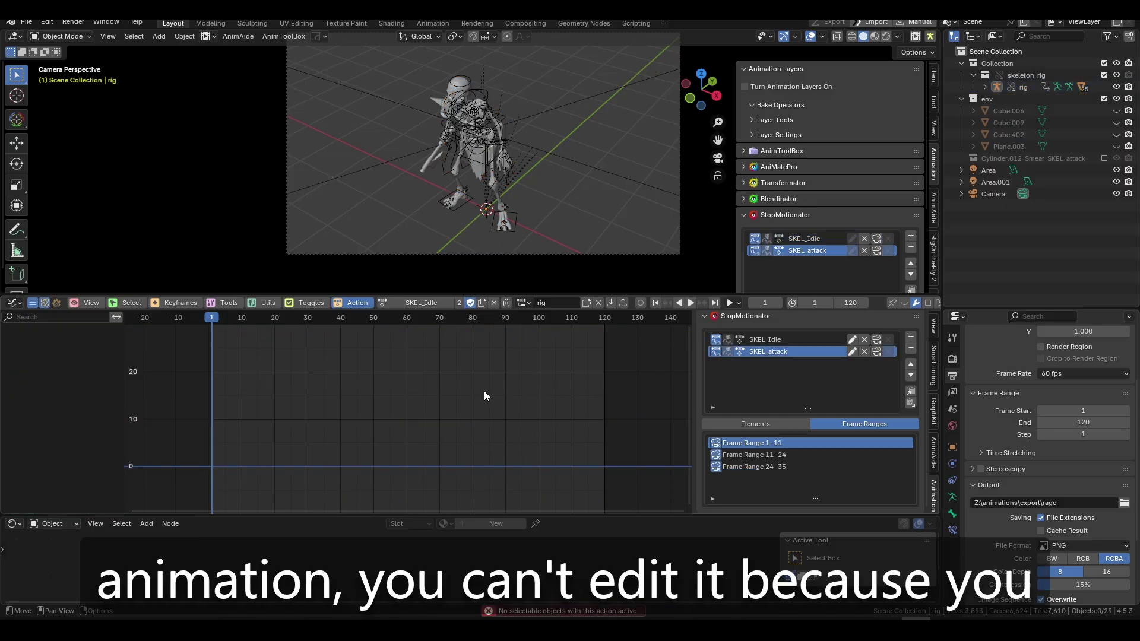
click(384, 303)
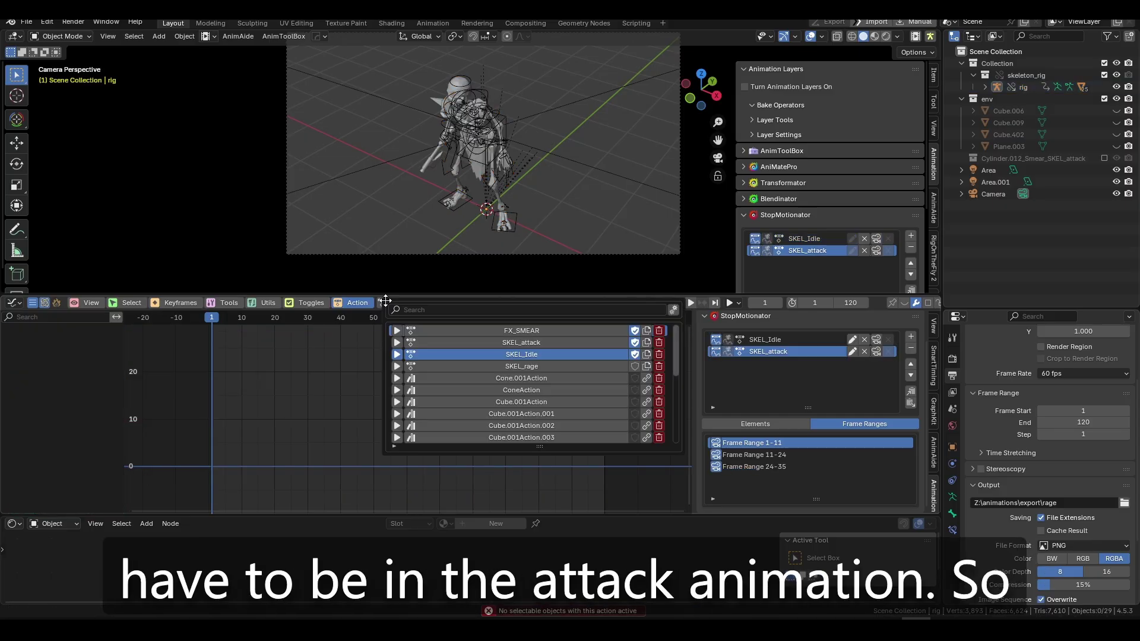
click(471, 341)
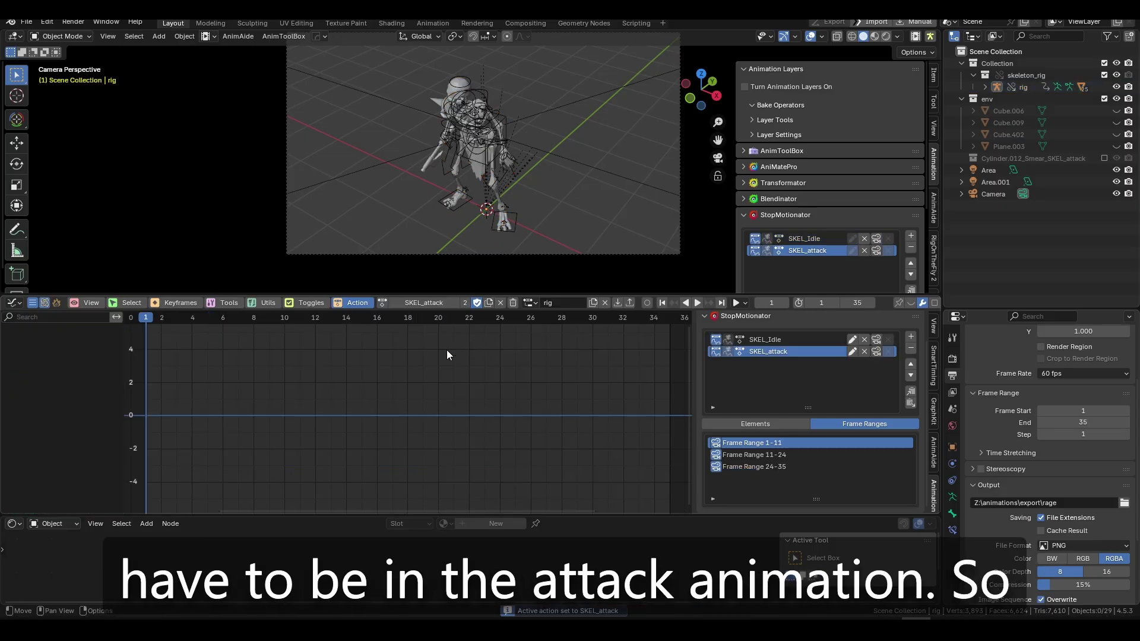
click(853, 351)
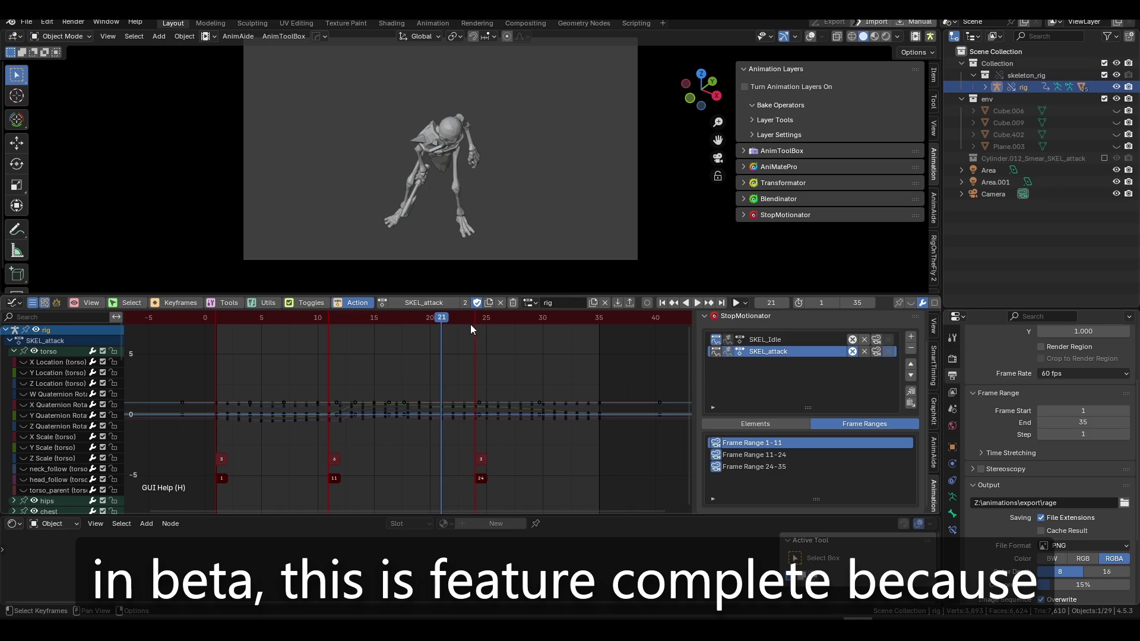
Step: Scrub the SKEL_attack action back to frame 5 and play it to review the stepped motion
drag(470, 324, 273, 333)
key(space)
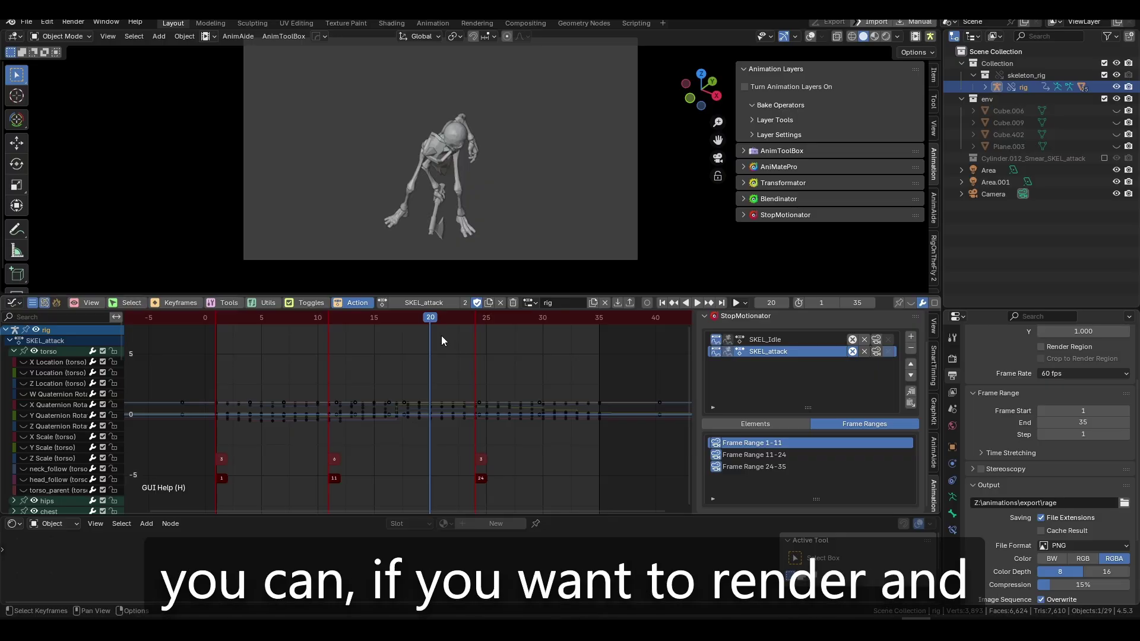
drag(427, 318, 262, 324)
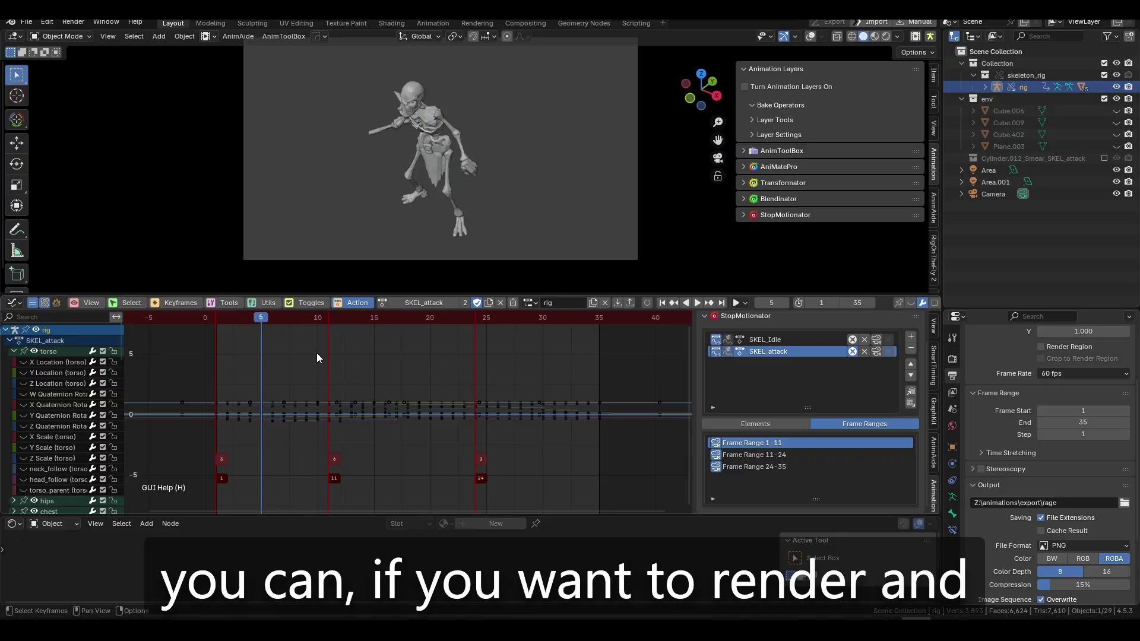
key(space)
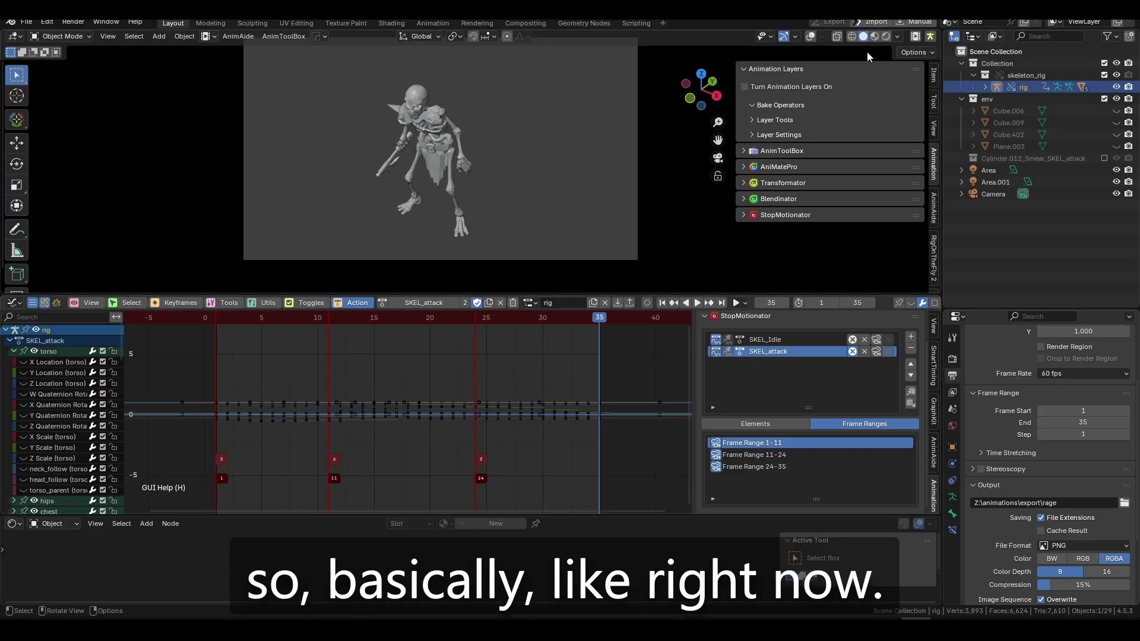
Step: Preview the skeleton's attack pose at frame 13 in rendered shading, then return the viewport to solid shading
click(885, 36)
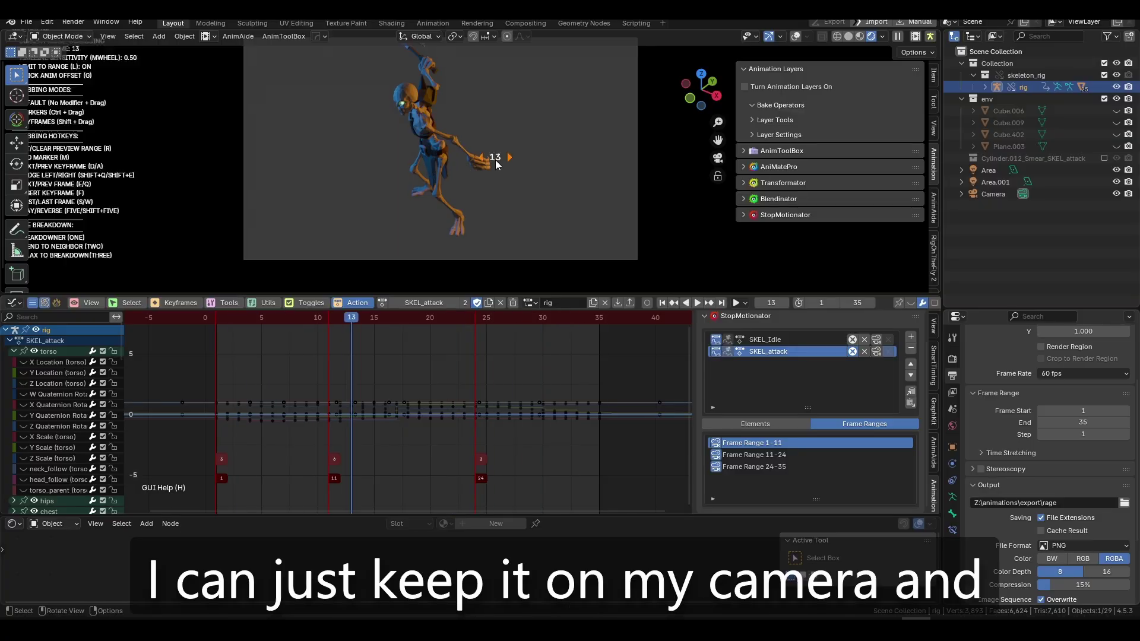
click(495, 160)
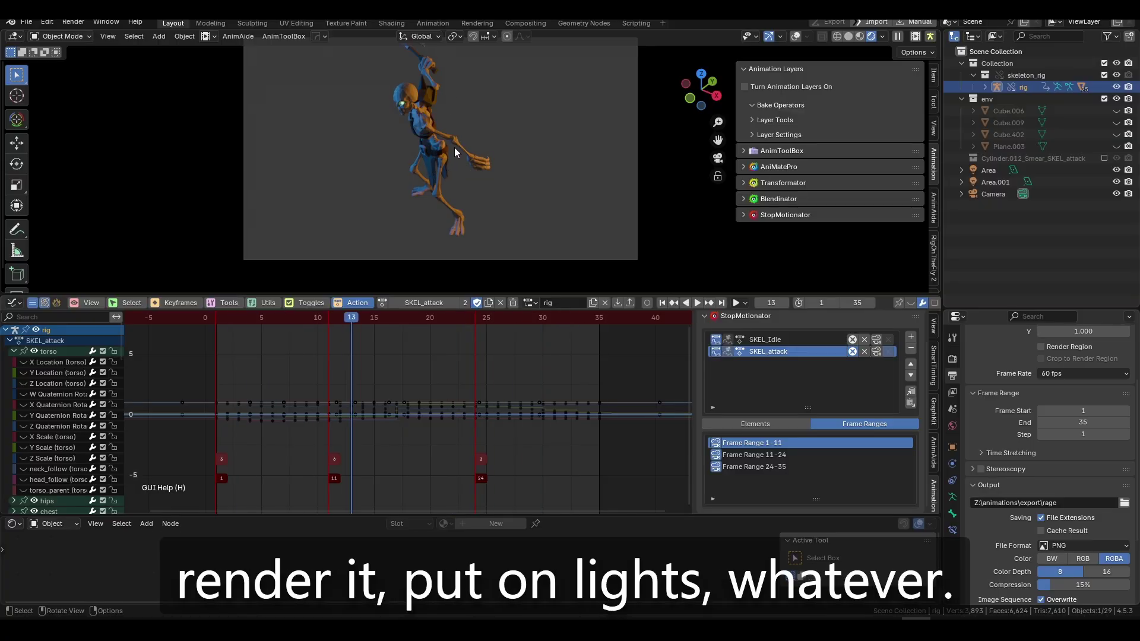
key(z)
click(535, 169)
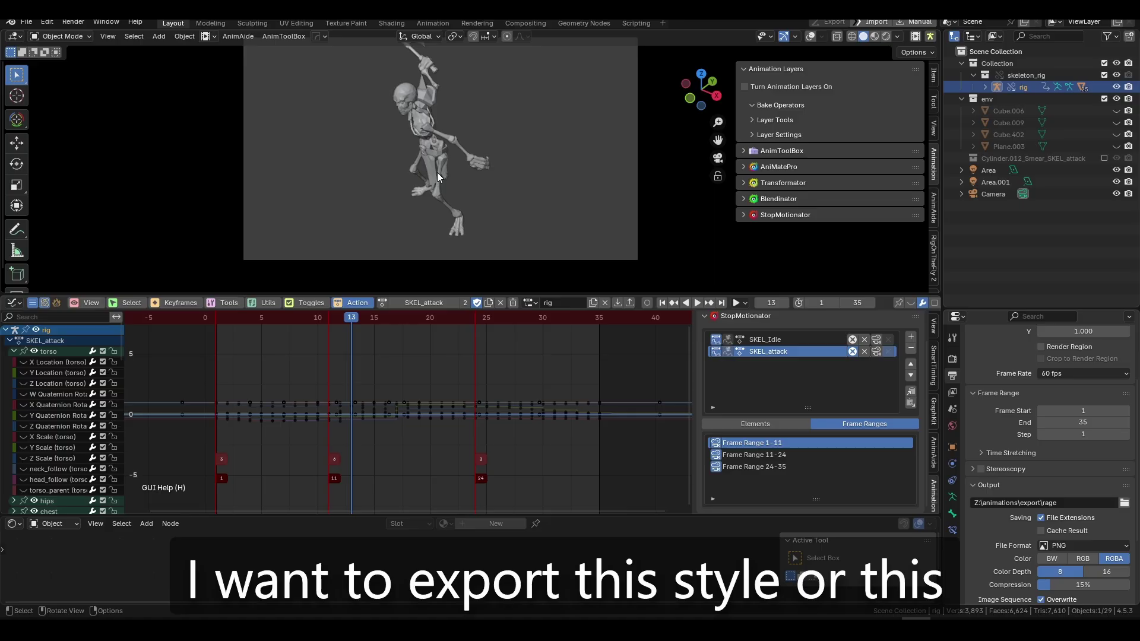
Step: Play and pause the SKEL_attack animation repeatedly through the camera to examine the stepping across its frame ranges
key(space)
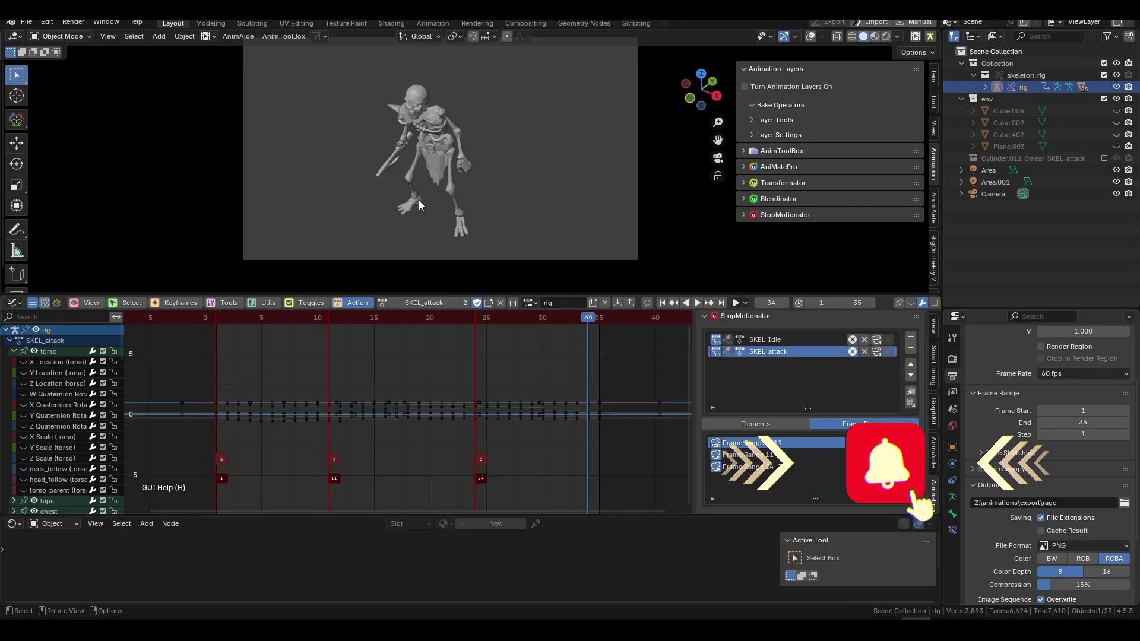
key(space)
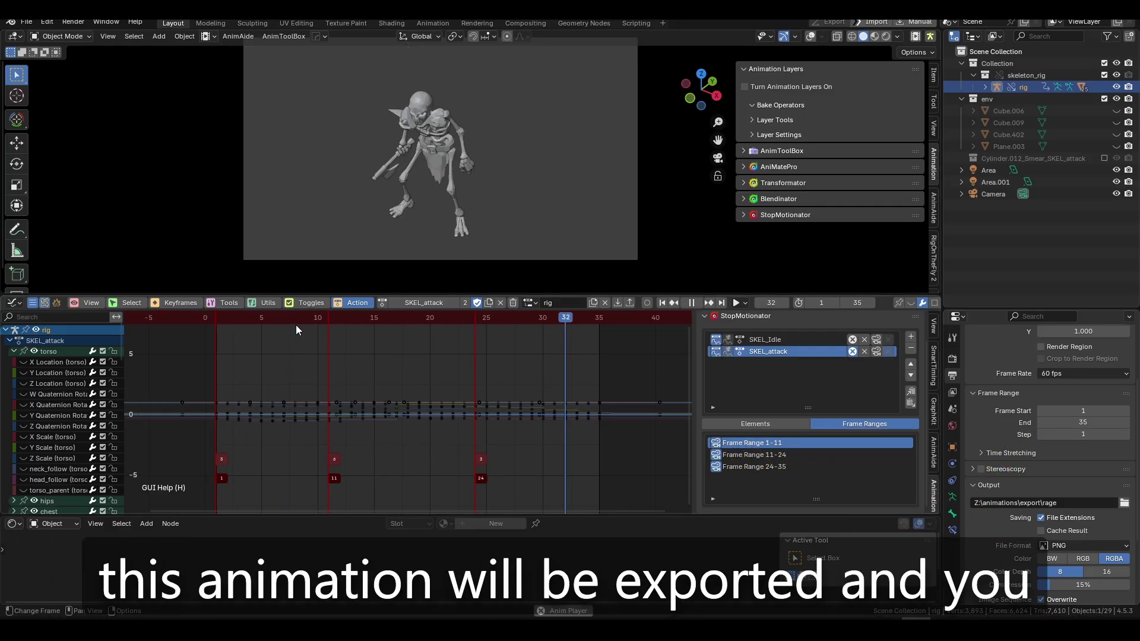
key(space)
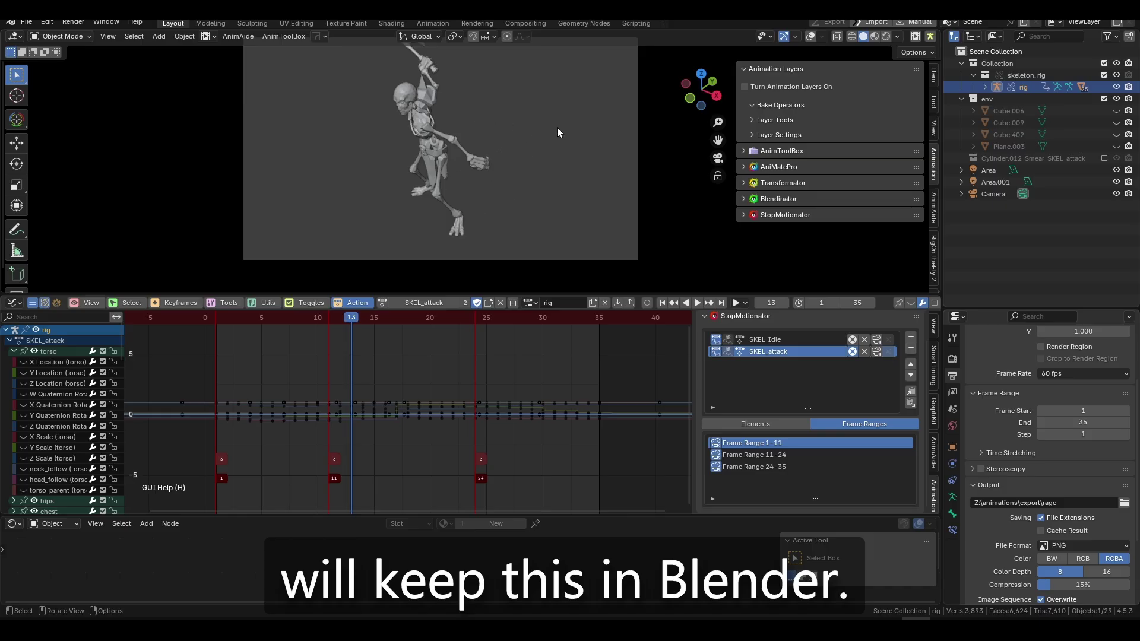
key(space)
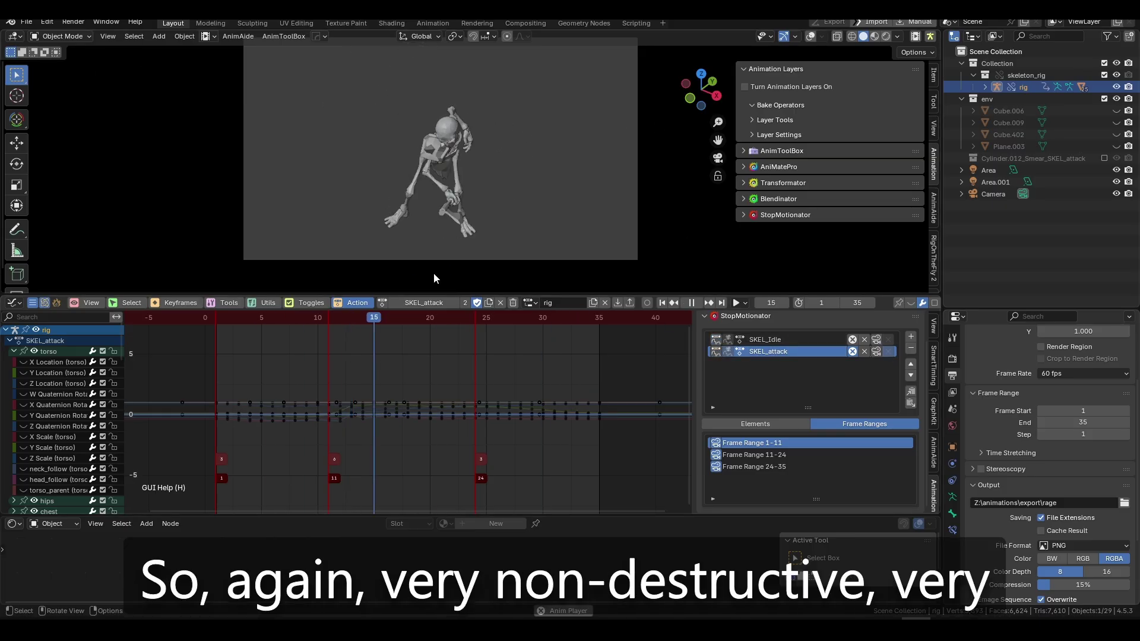
key(space)
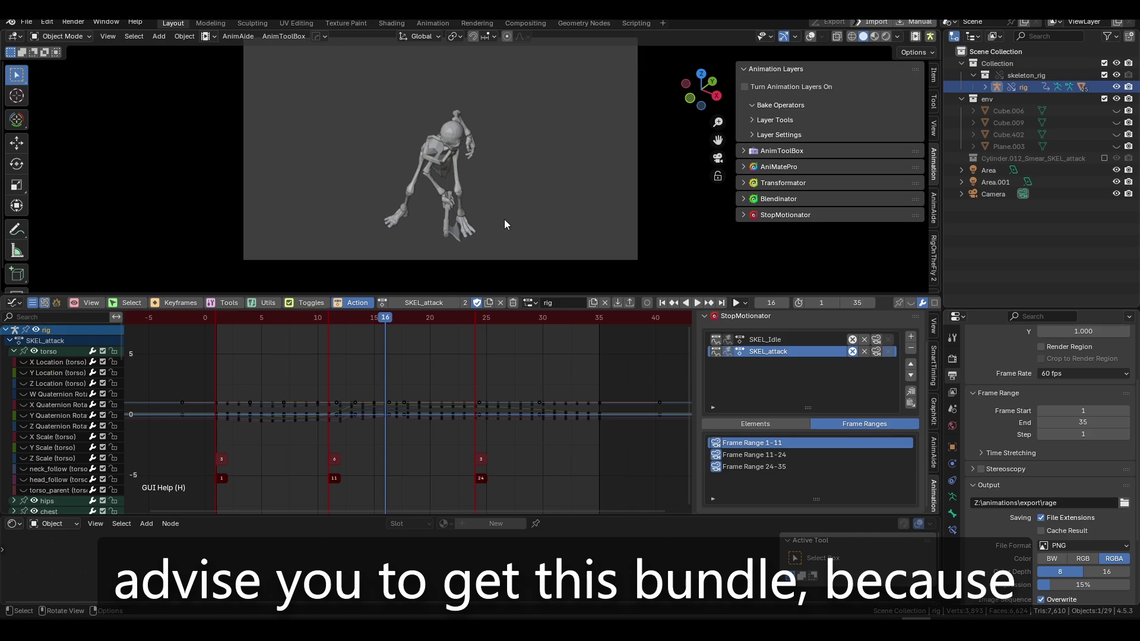
click(747, 216)
click(746, 219)
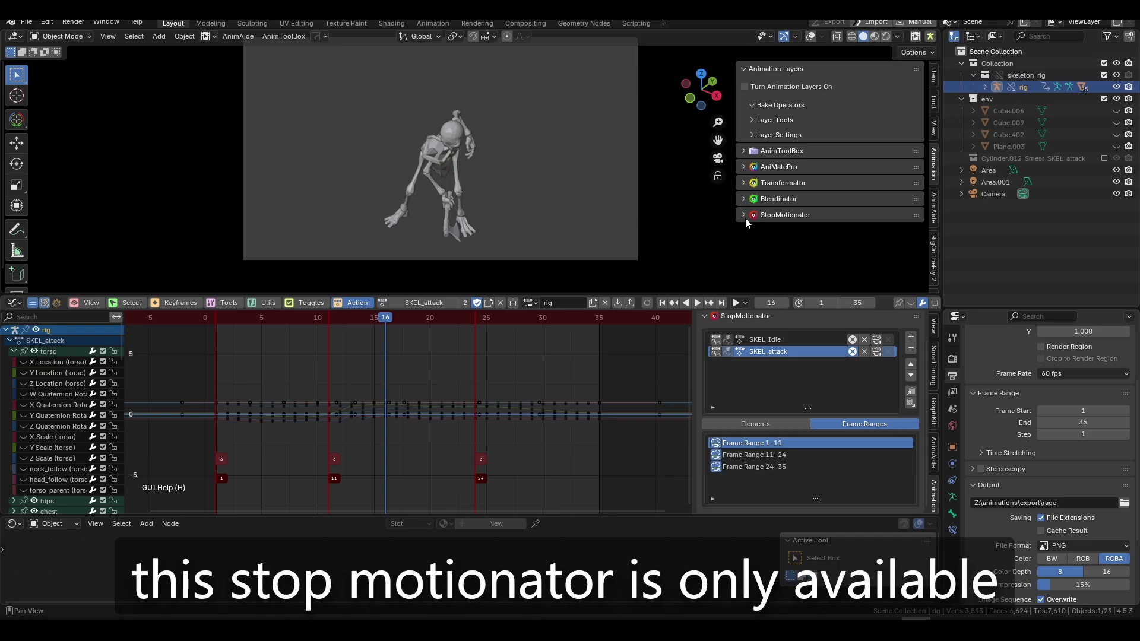
click(745, 218)
click(745, 218)
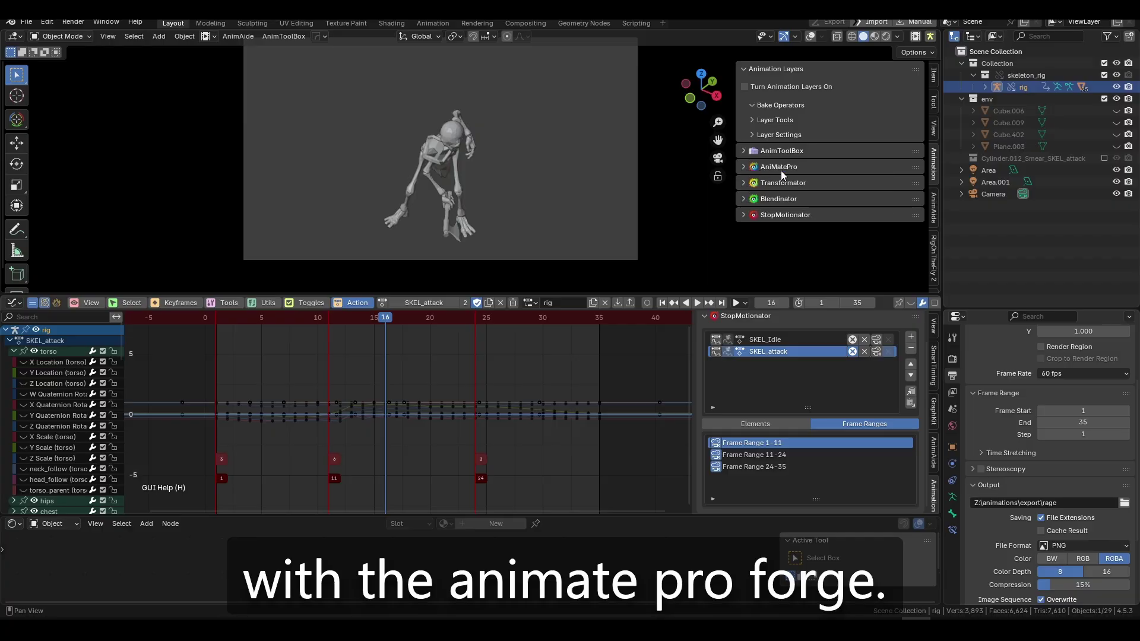
click(743, 215)
click(752, 214)
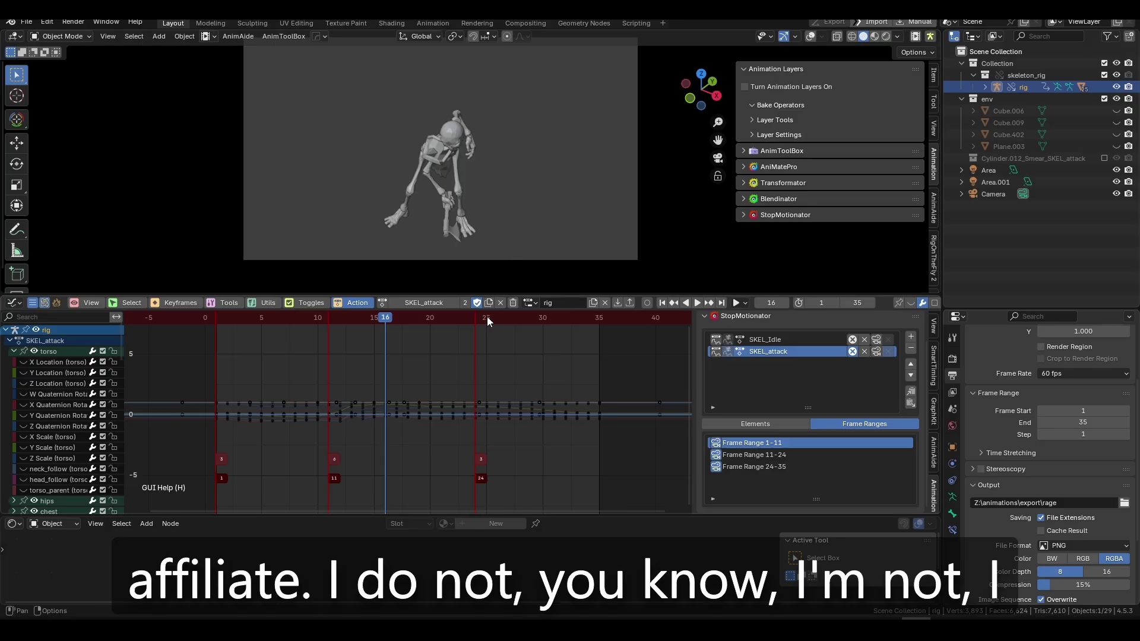
drag(387, 322, 264, 325)
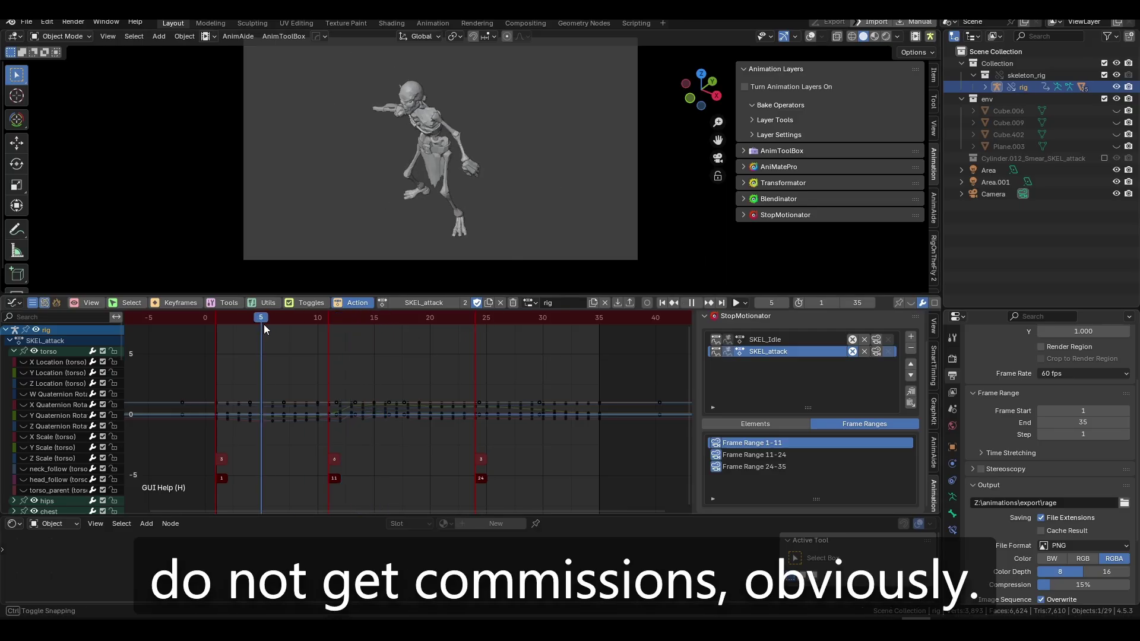
key(Escape)
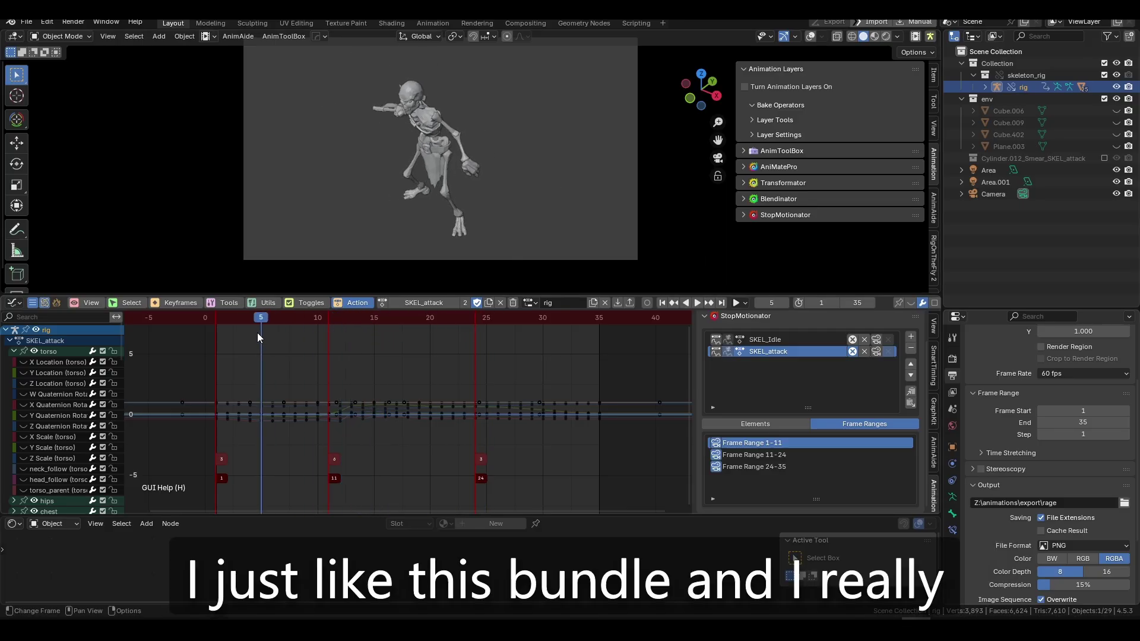
click(744, 167)
click(744, 167)
click(745, 181)
click(745, 181)
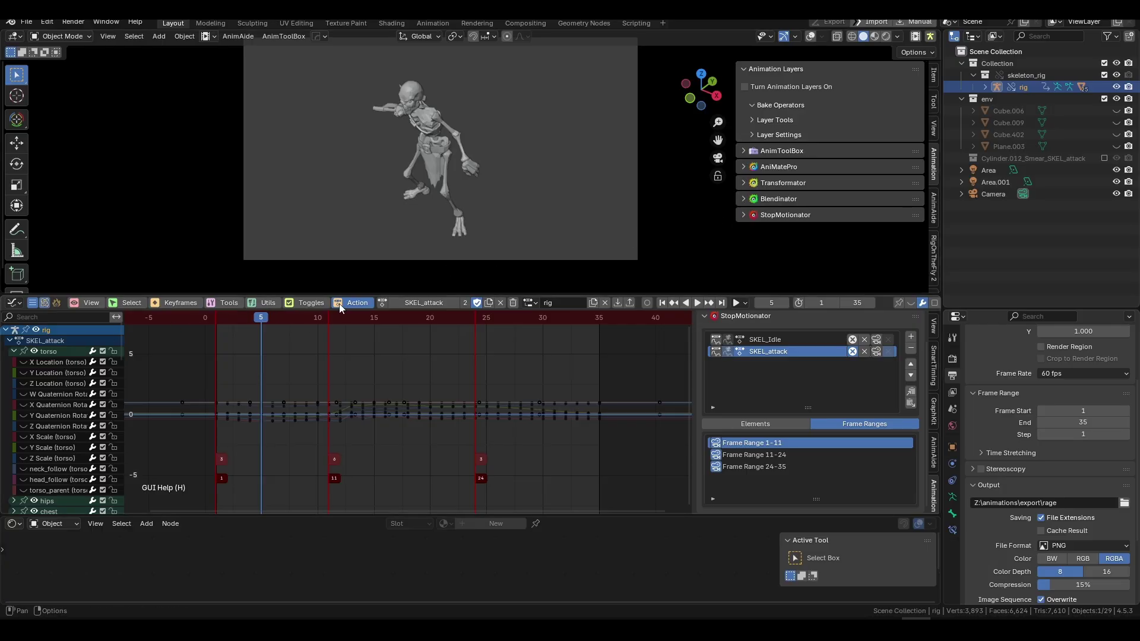
drag(312, 318, 397, 318)
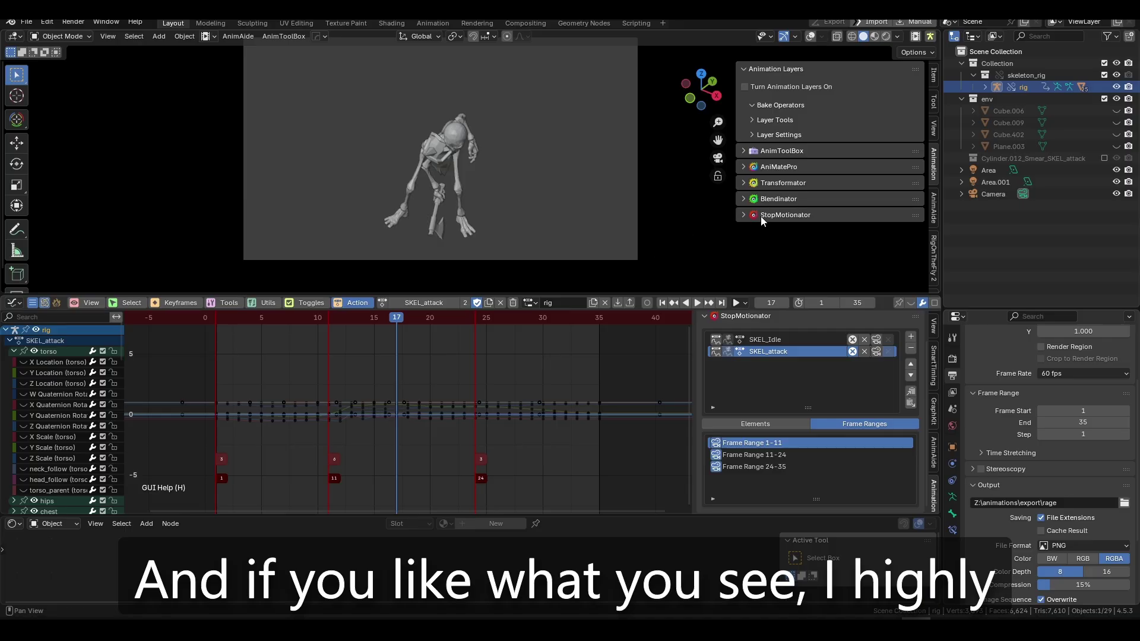
click(742, 219)
click(743, 218)
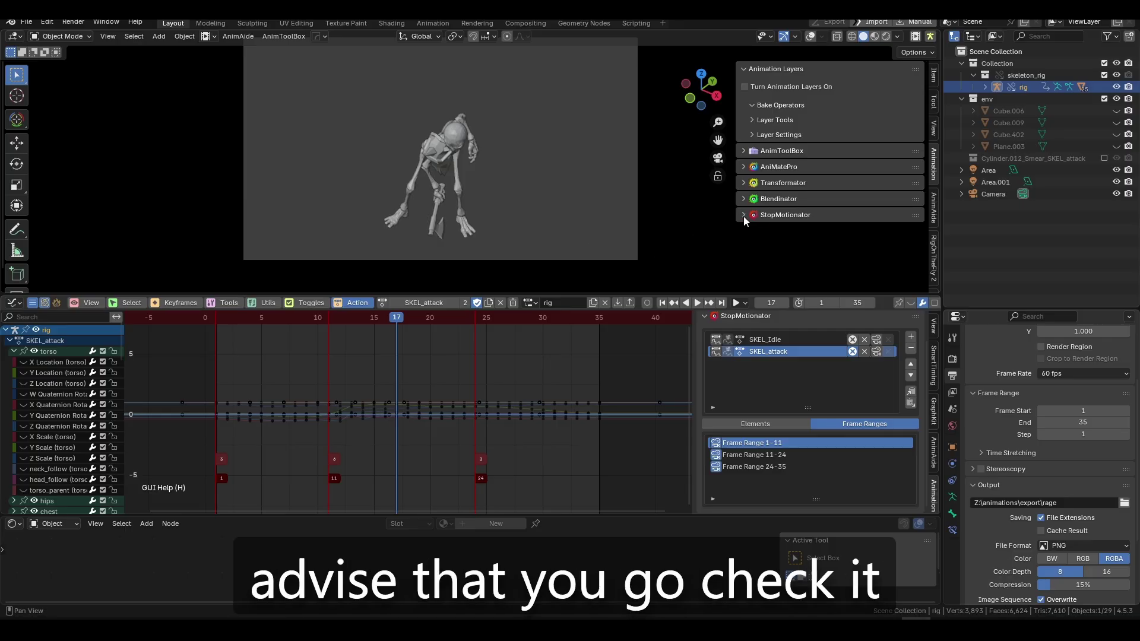